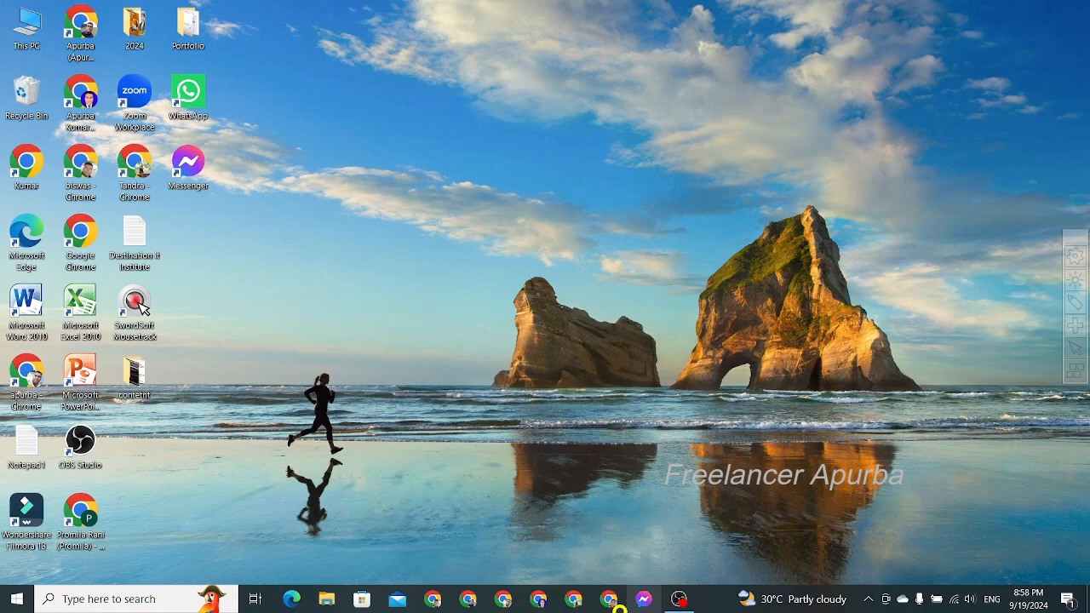
- Open the Chrome browser and go to youtube.com
click(609, 601)
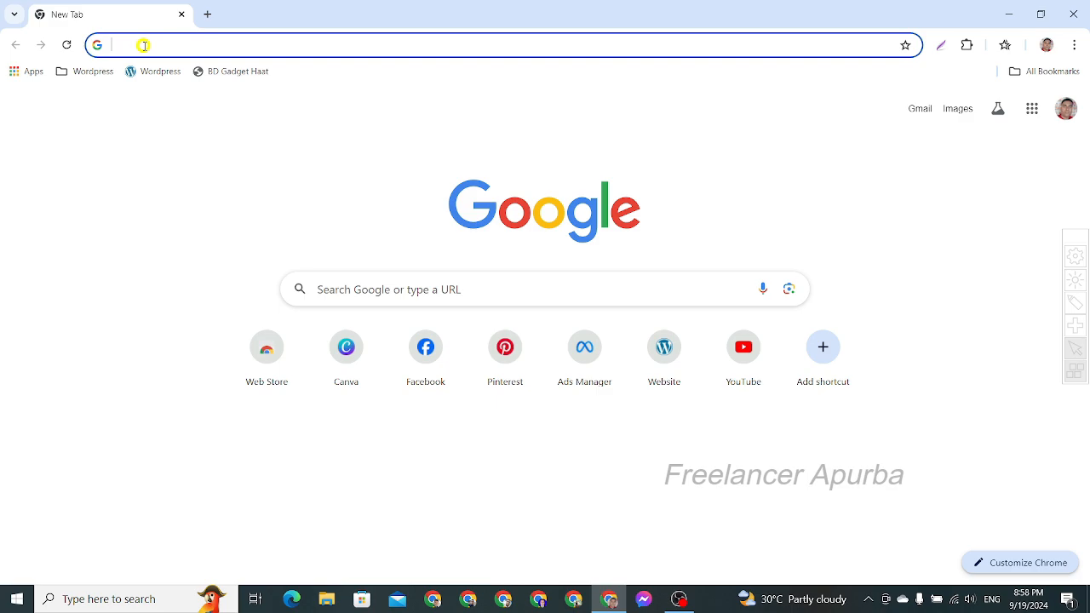
text(youtu)
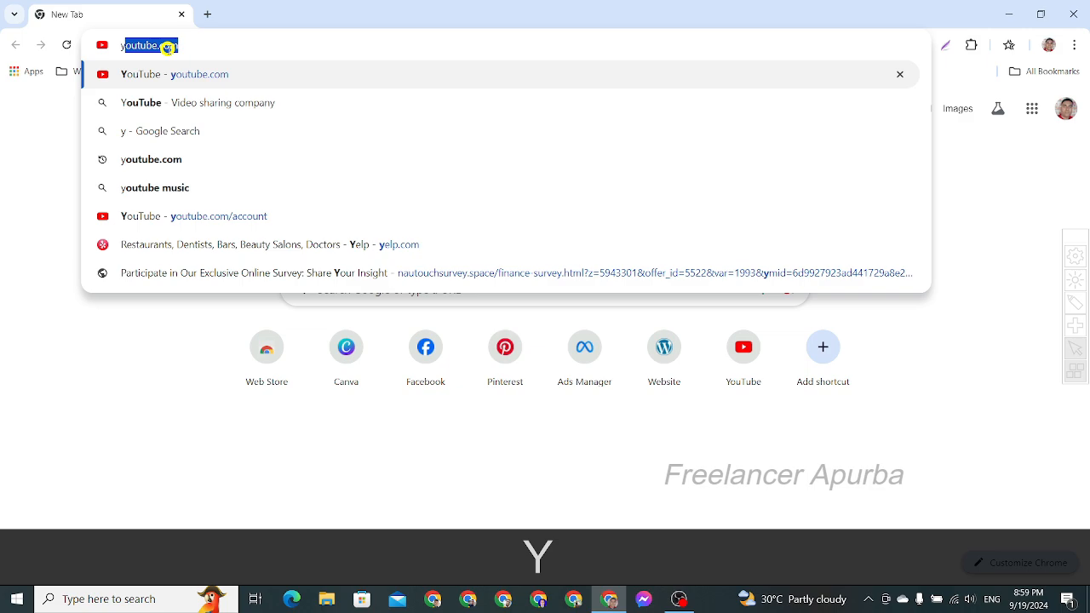
text(outub)
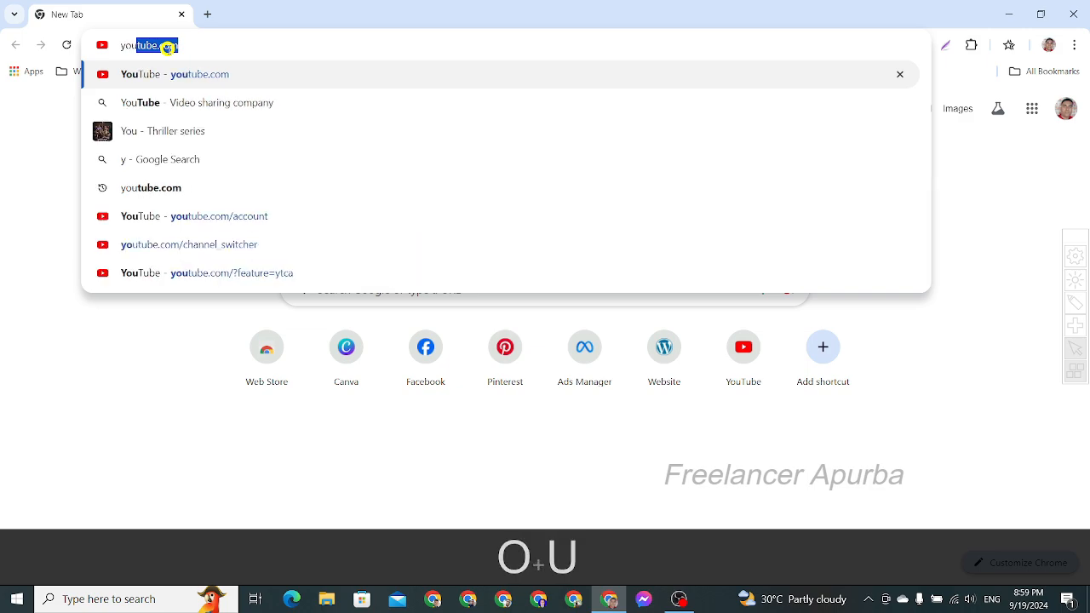
text(e)
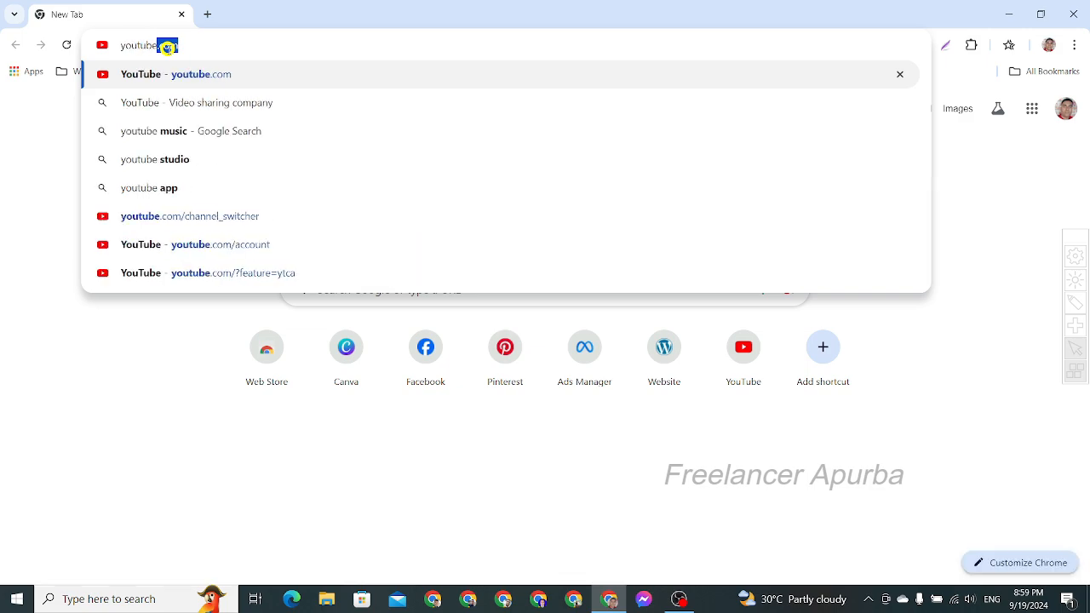
text(.com)
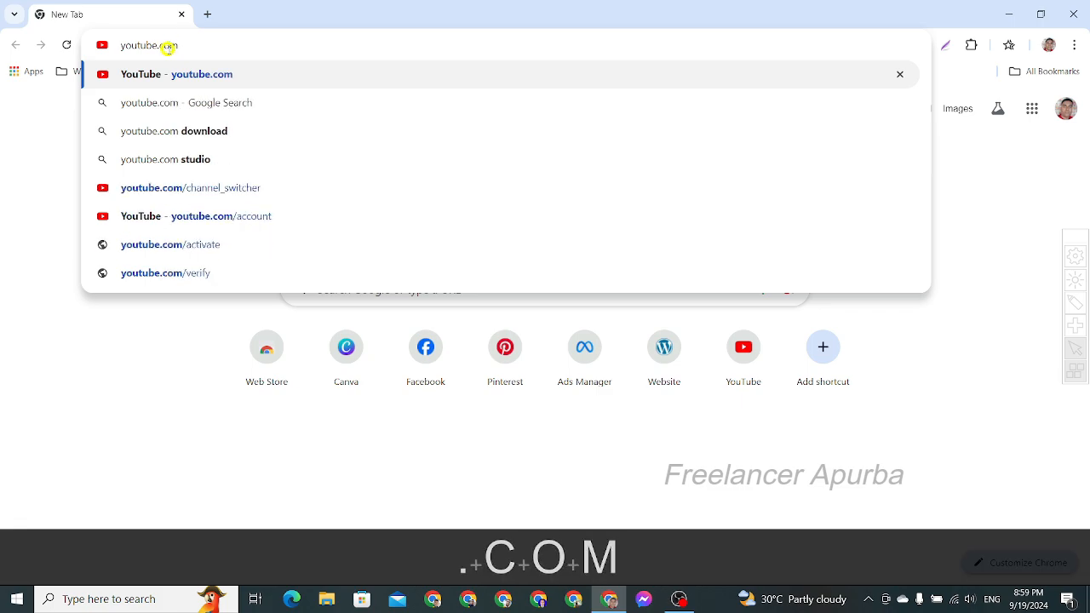
key(Return)
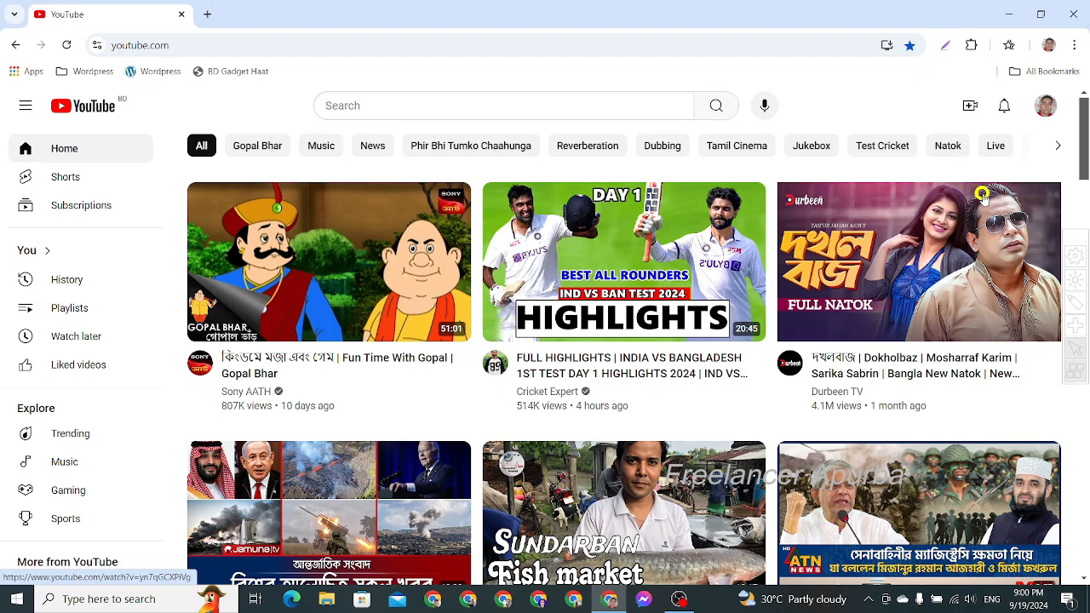
- View all channels of the signed-in account and start creating a new channel
click(1048, 108)
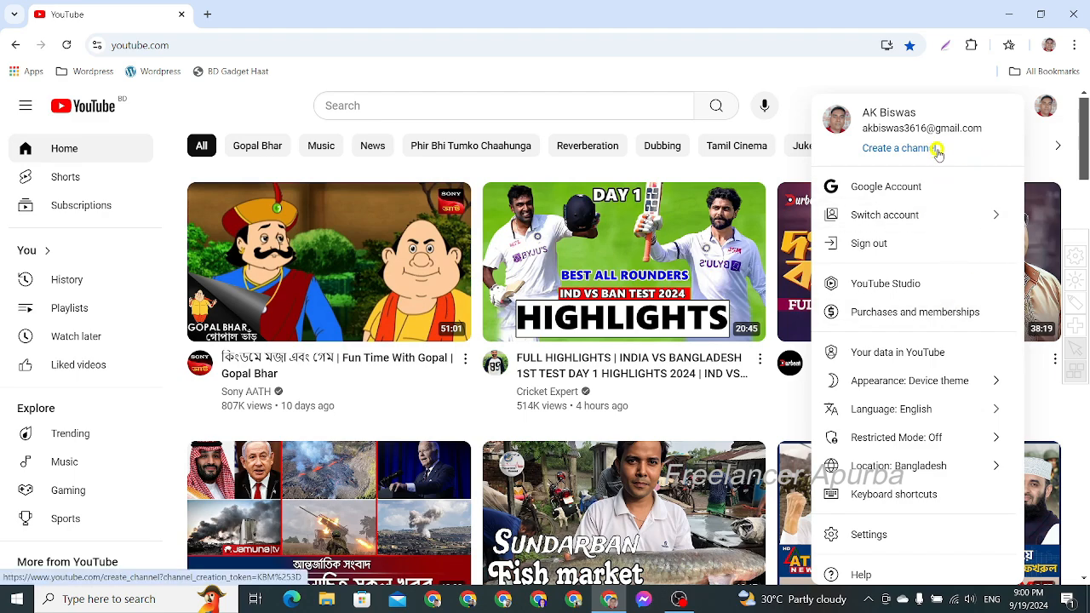
click(984, 217)
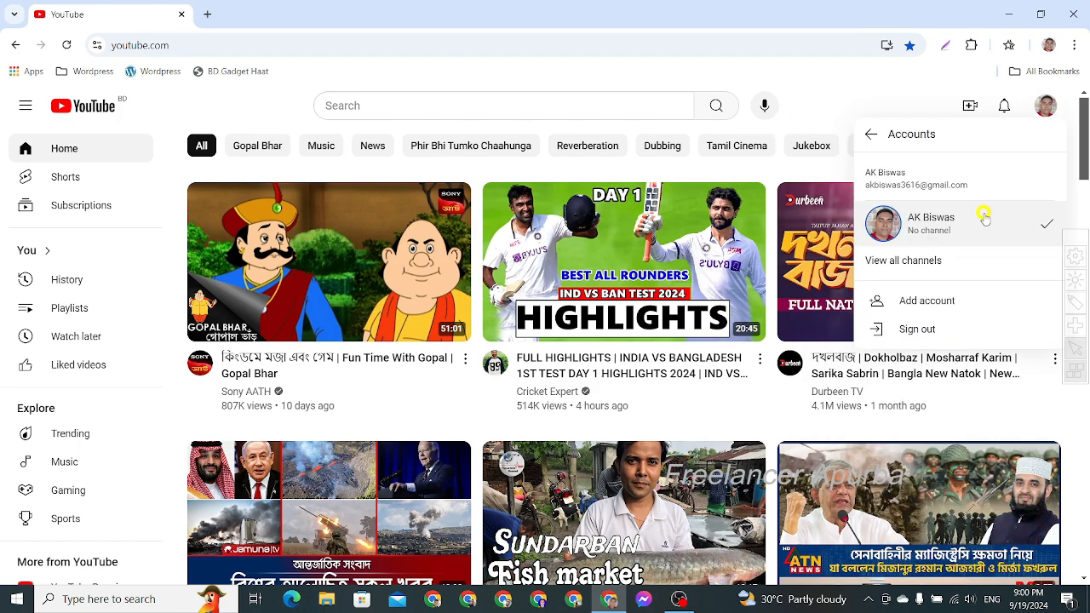
click(915, 262)
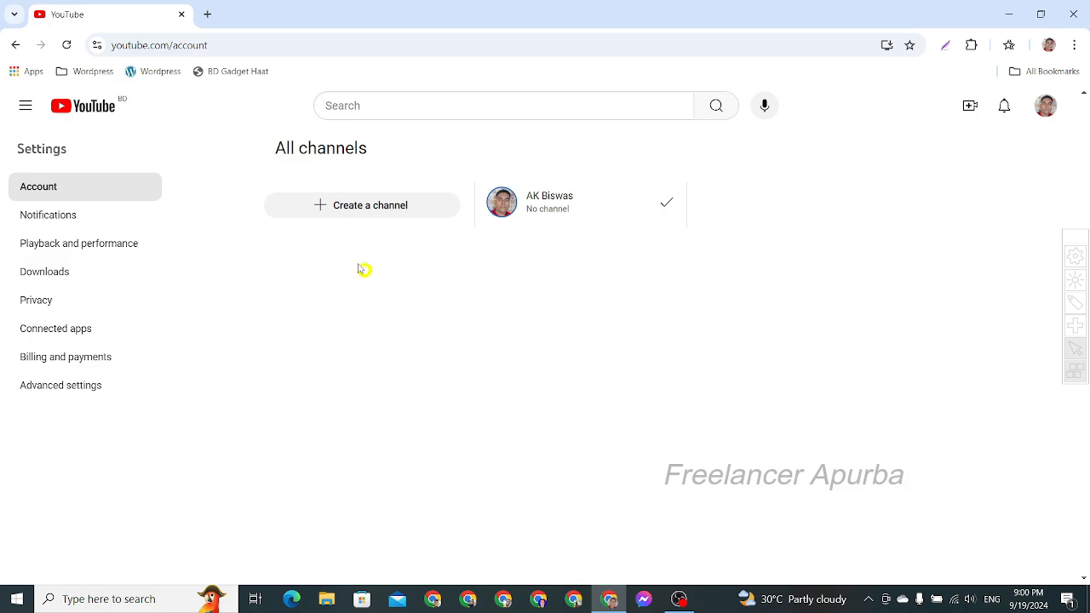
click(342, 207)
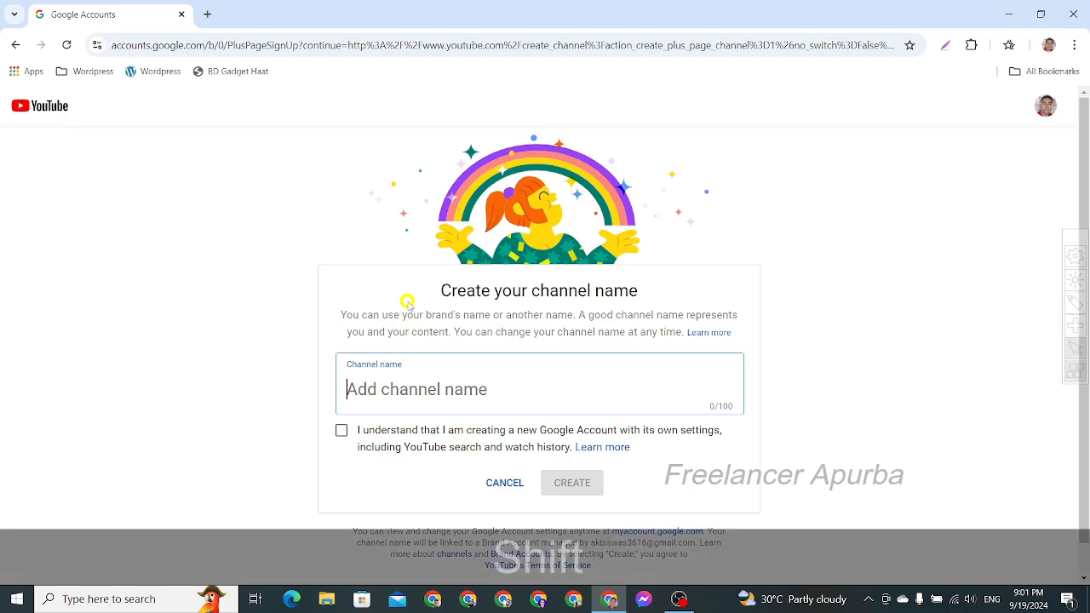
- Name the channel AB Technology, accept the new Google Account acknowledgement, and create the channel
text(AB)
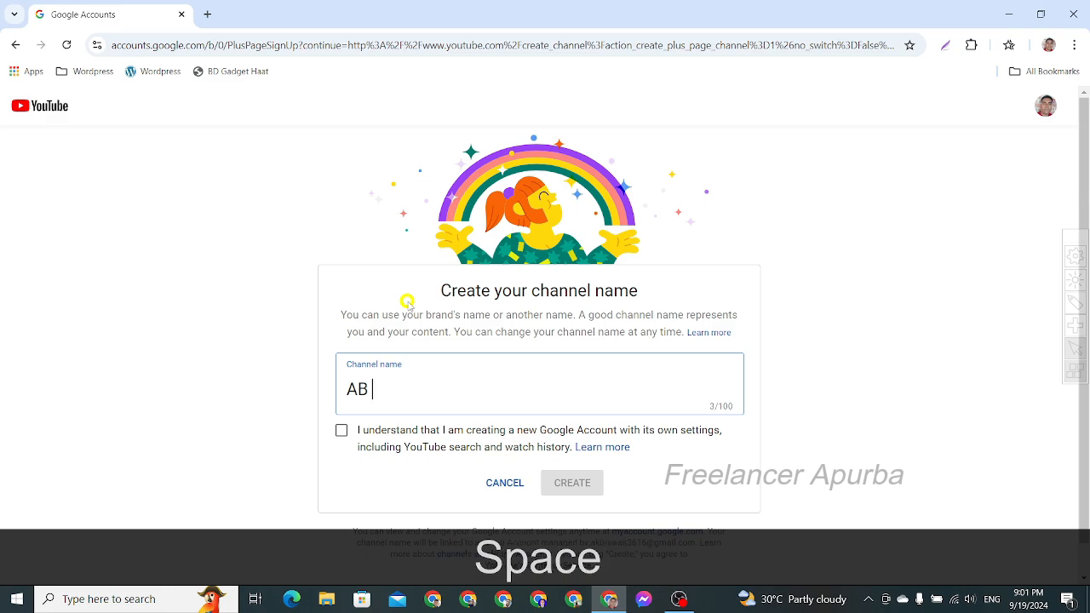
text( T)
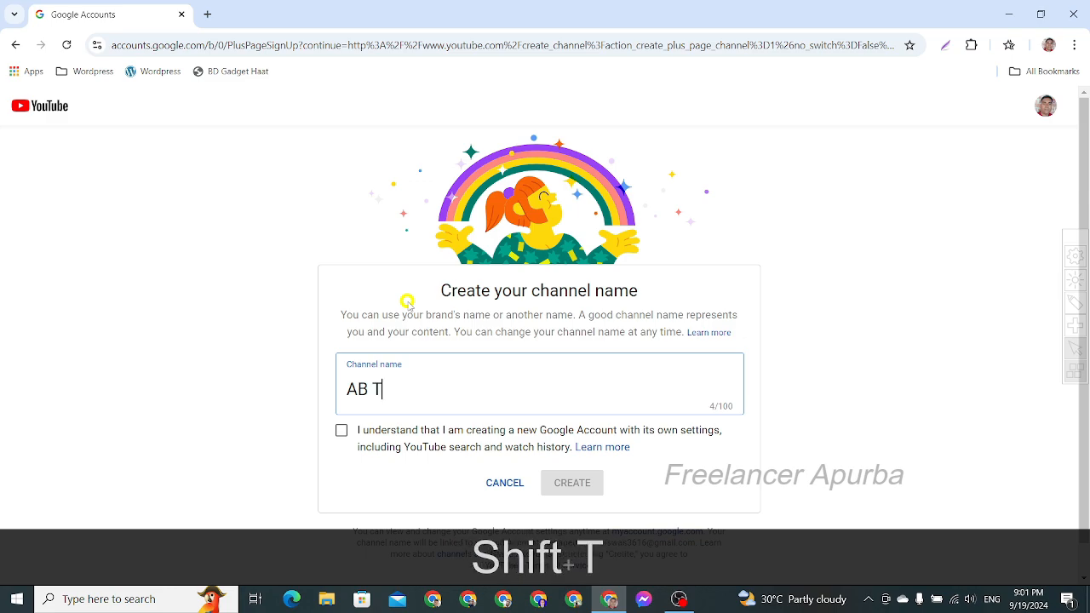
text(ec)
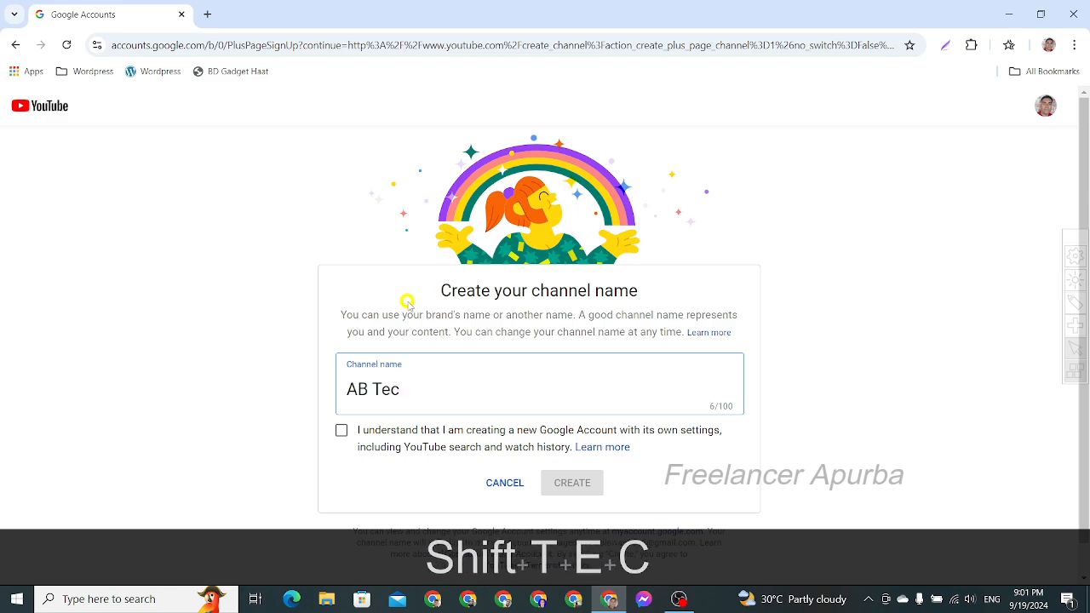
text(hno)
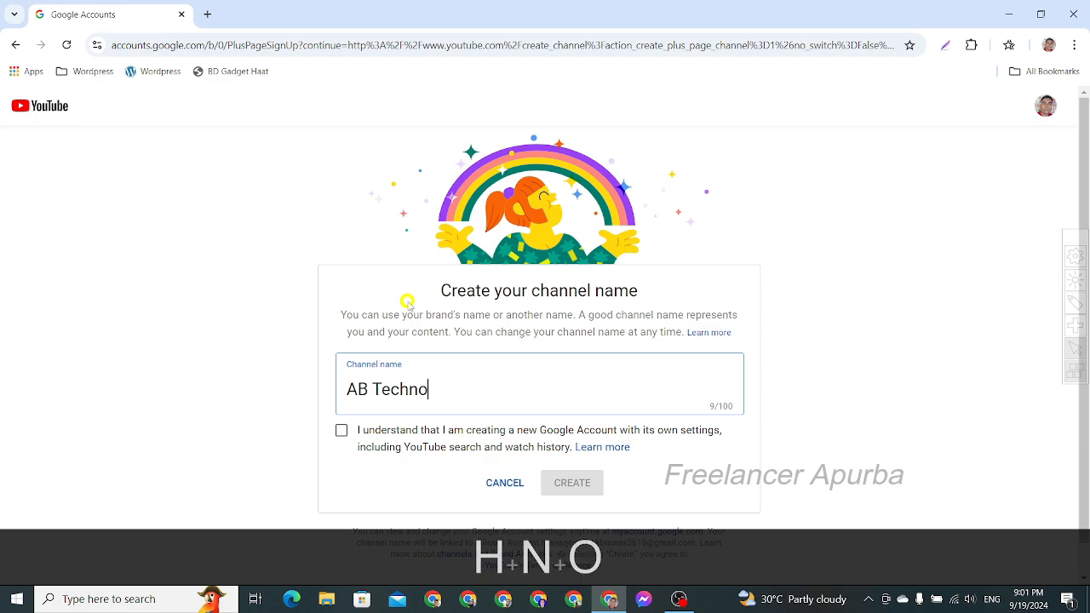
text(logy)
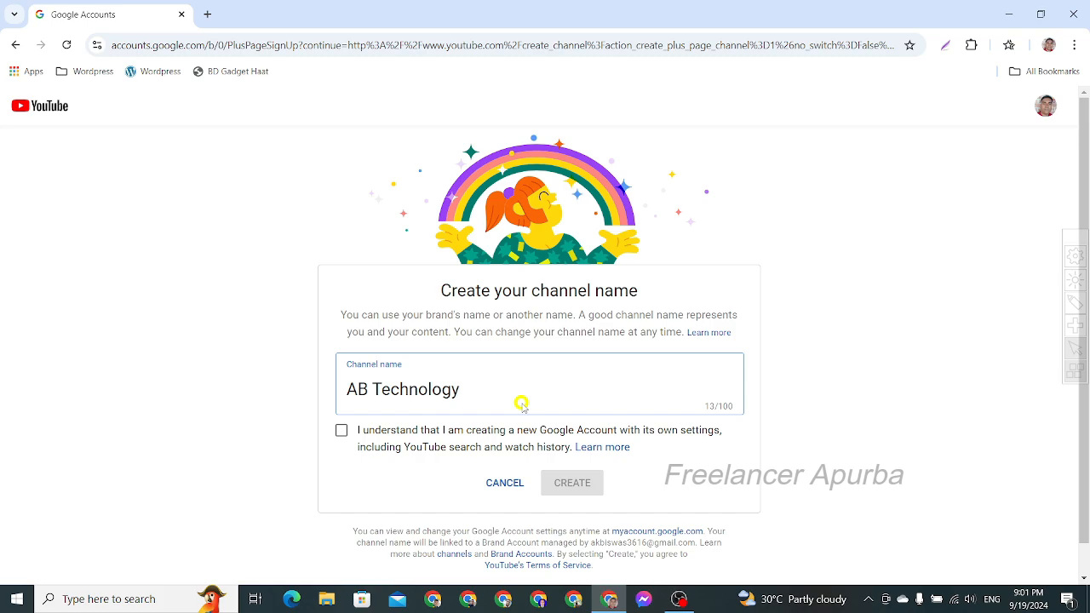
click(341, 432)
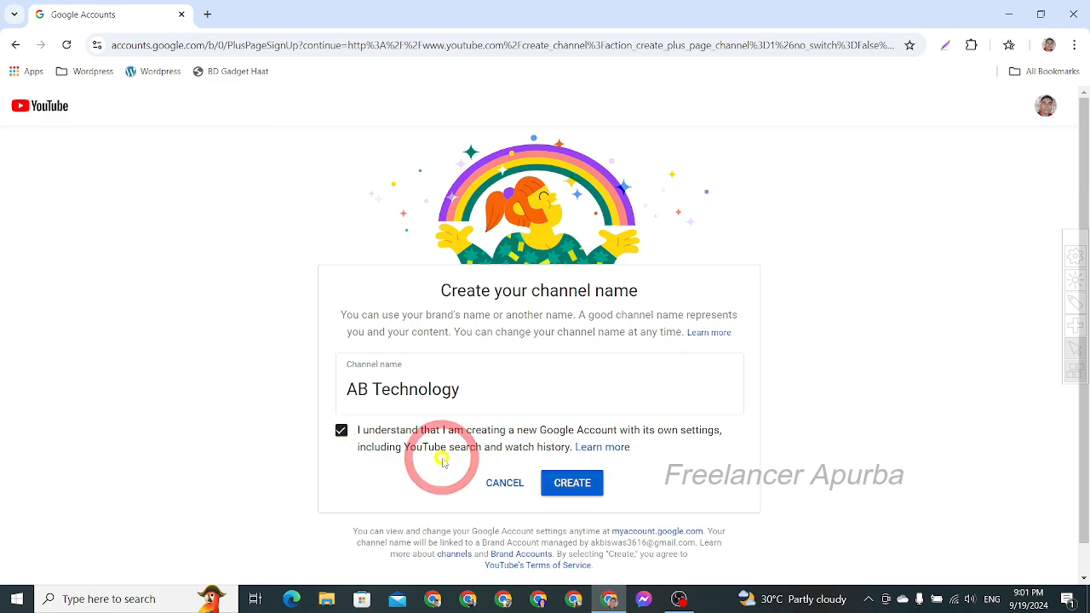
click(579, 486)
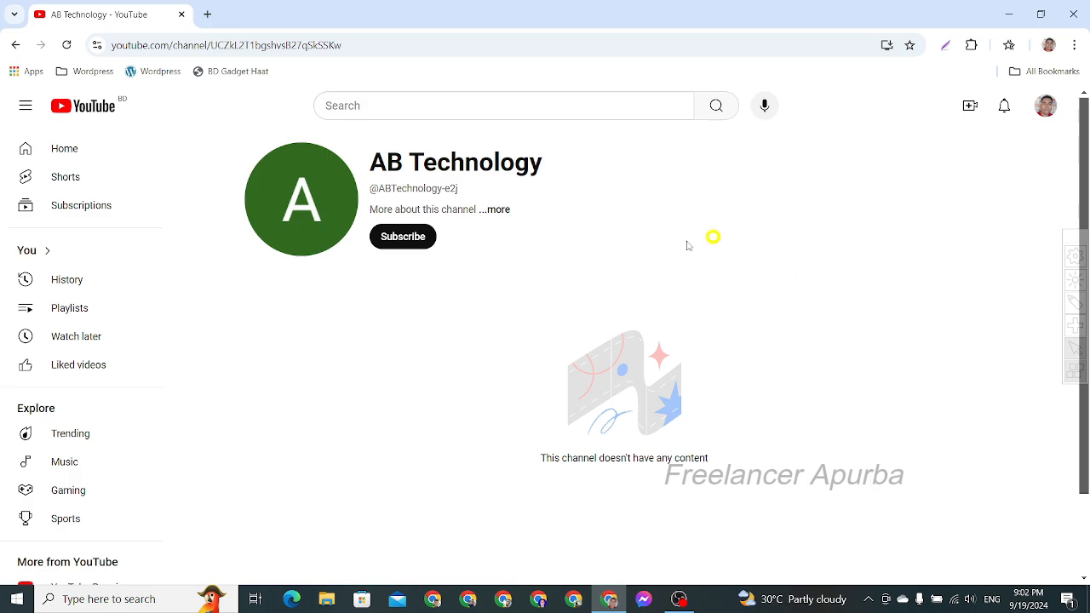
- View the new channel's About details and look through the rest of the YouTube navigation links
click(497, 210)
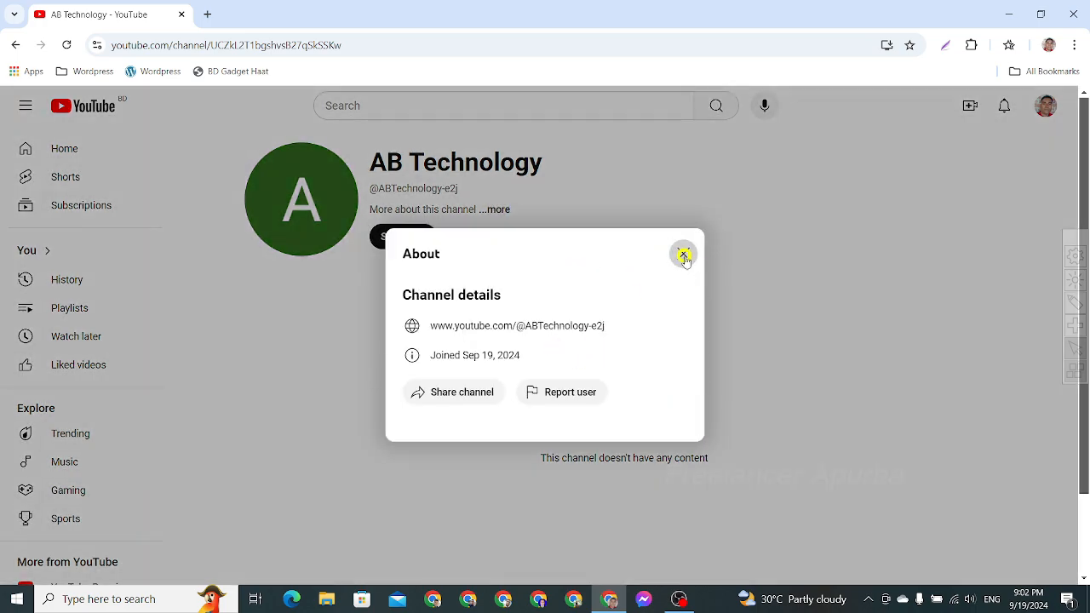
click(684, 254)
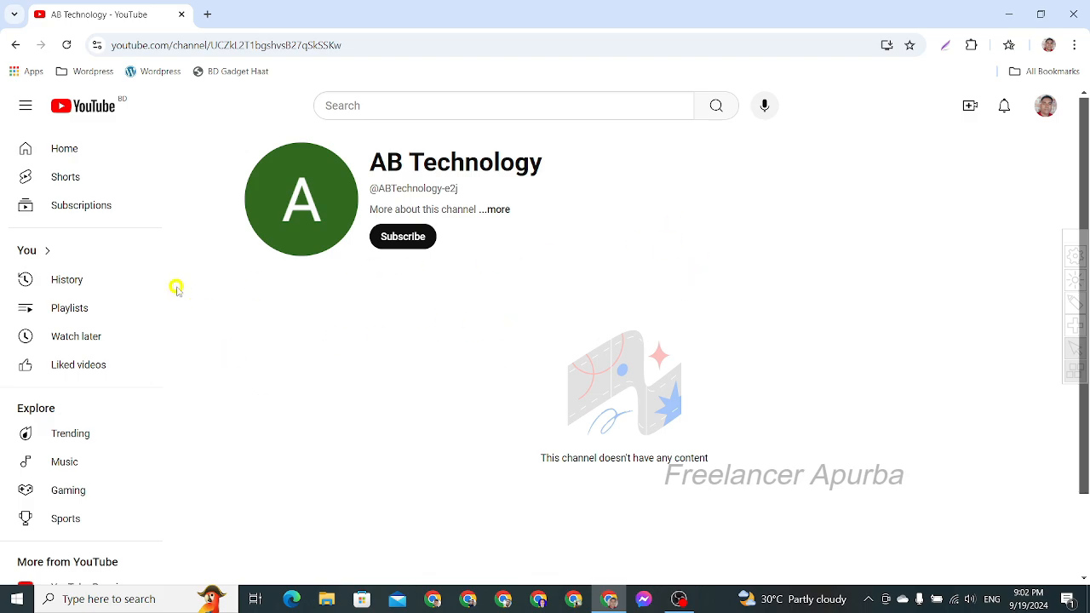
scroll(766, 282, down, 1)
scroll(780, 272, up, 1)
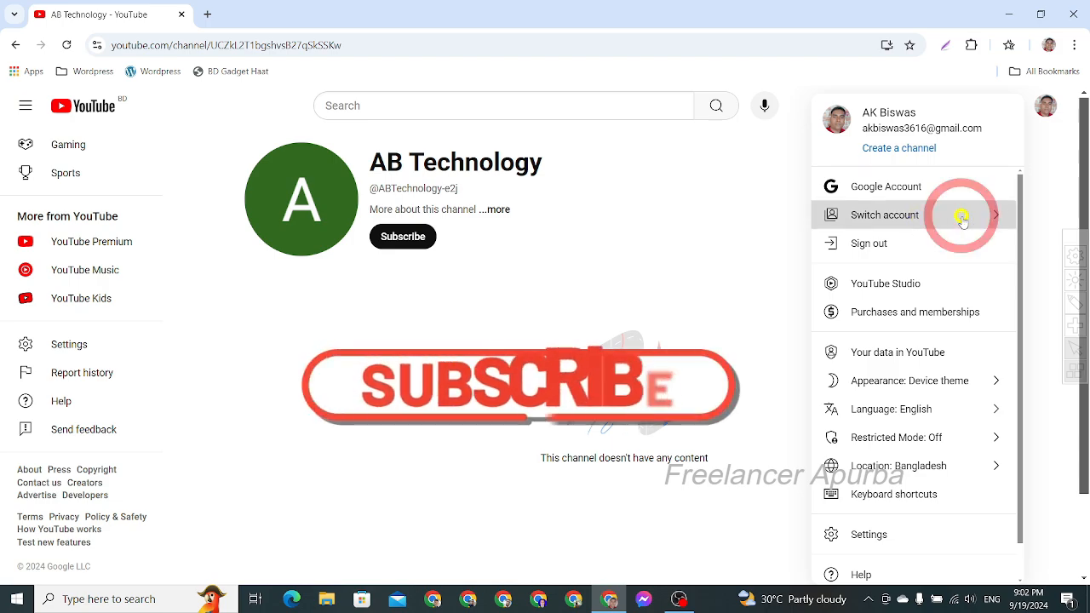
- Switch to the AB Technology account and open its channel customization page
click(862, 215)
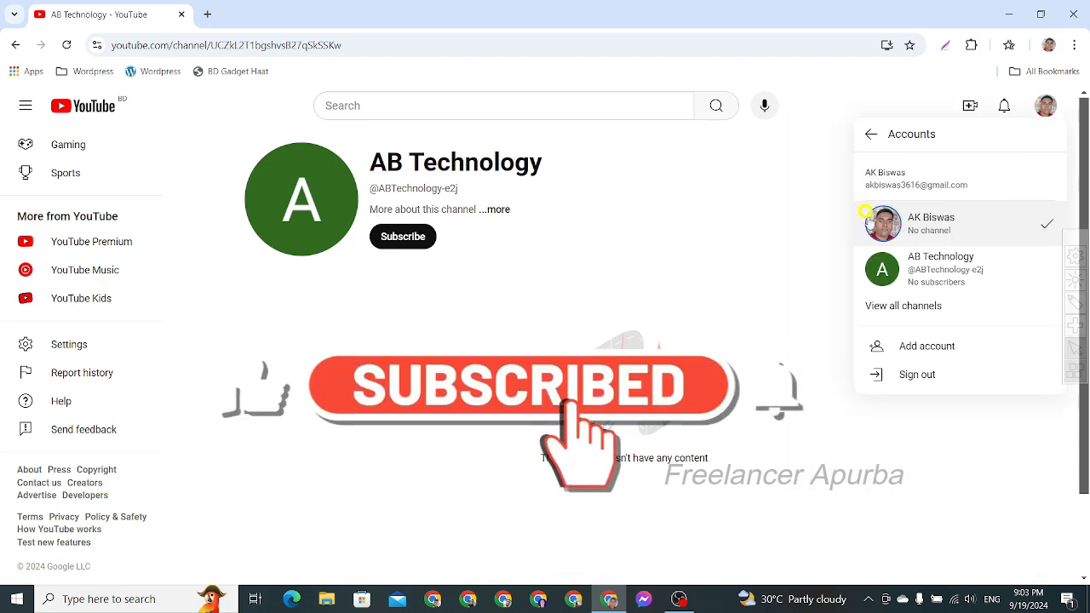
click(958, 271)
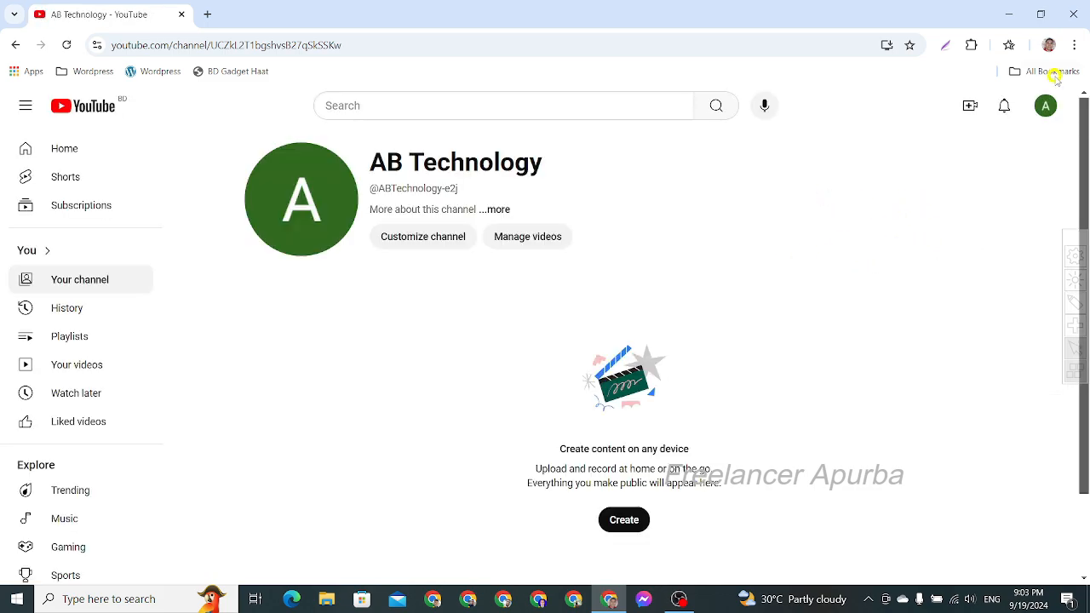
click(408, 239)
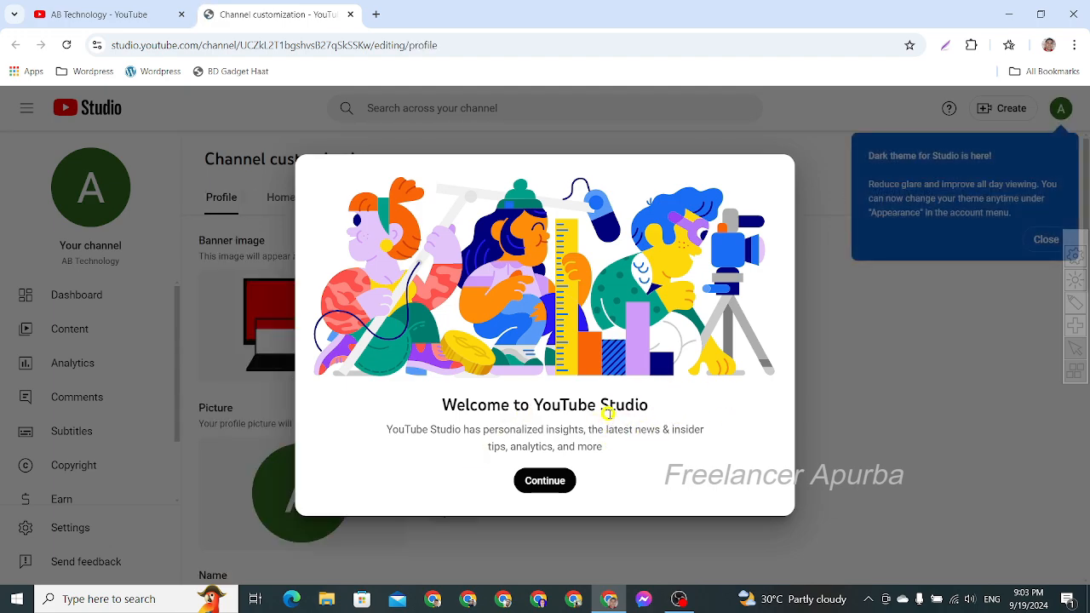
- Dismiss the YouTube Studio welcome dialog and the dark theme notice
click(551, 482)
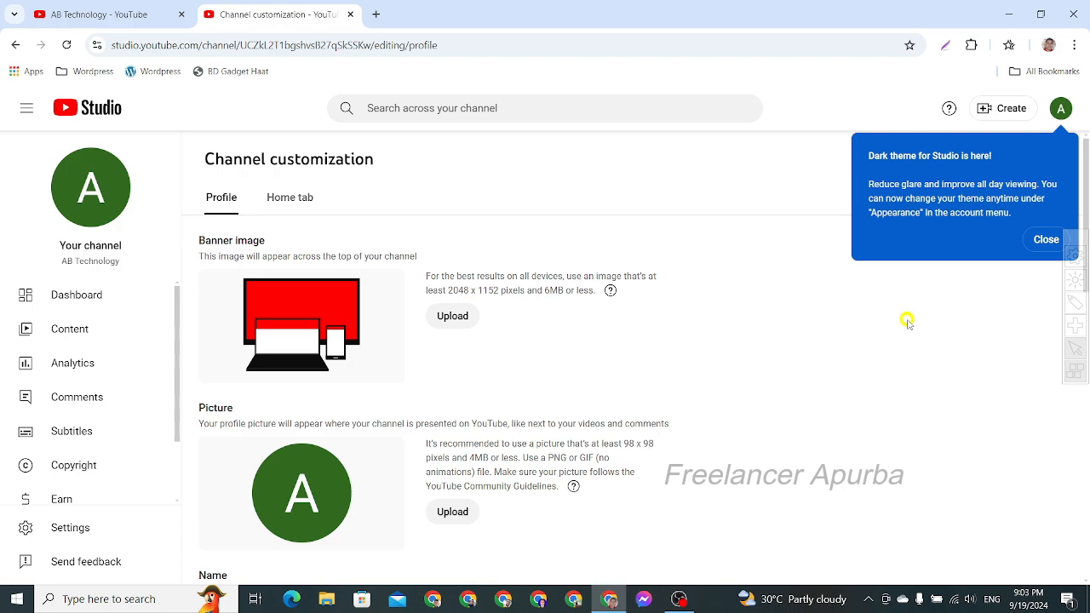
click(1044, 242)
click(1044, 243)
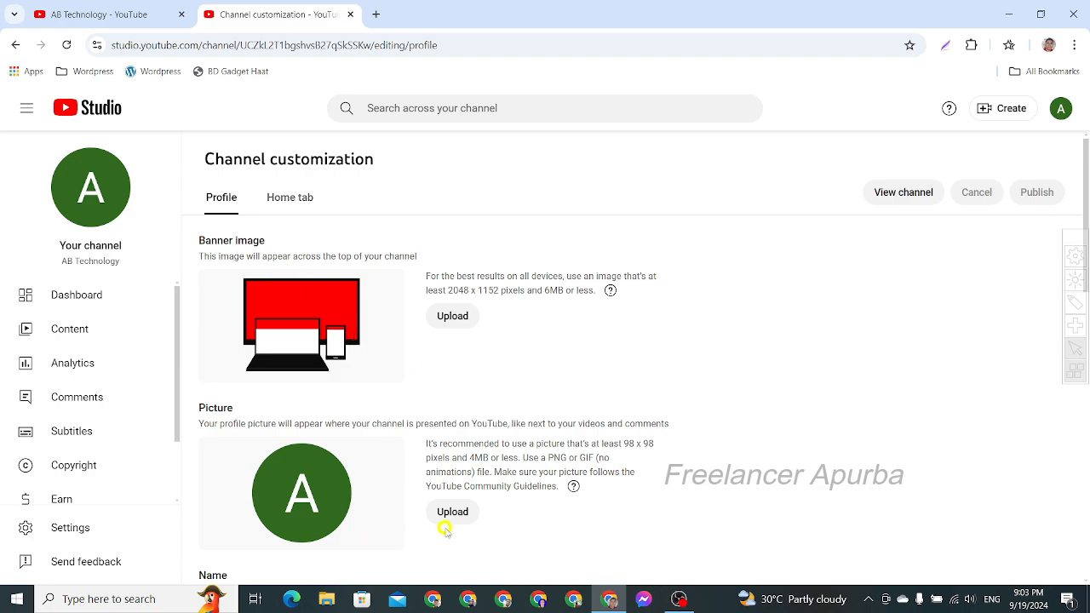
- Upload the YouTube Banner file from the Cover Image folder as the channel's banner image, keeping the default crop
scroll(444, 524, down, 4)
scroll(464, 466, up, 2)
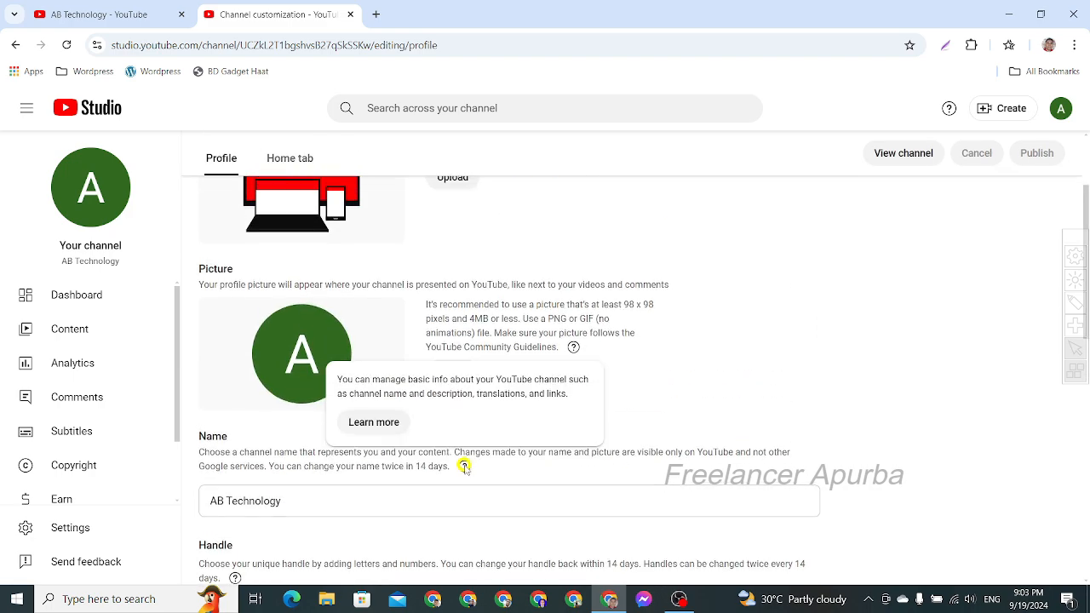
scroll(464, 466, up, 2)
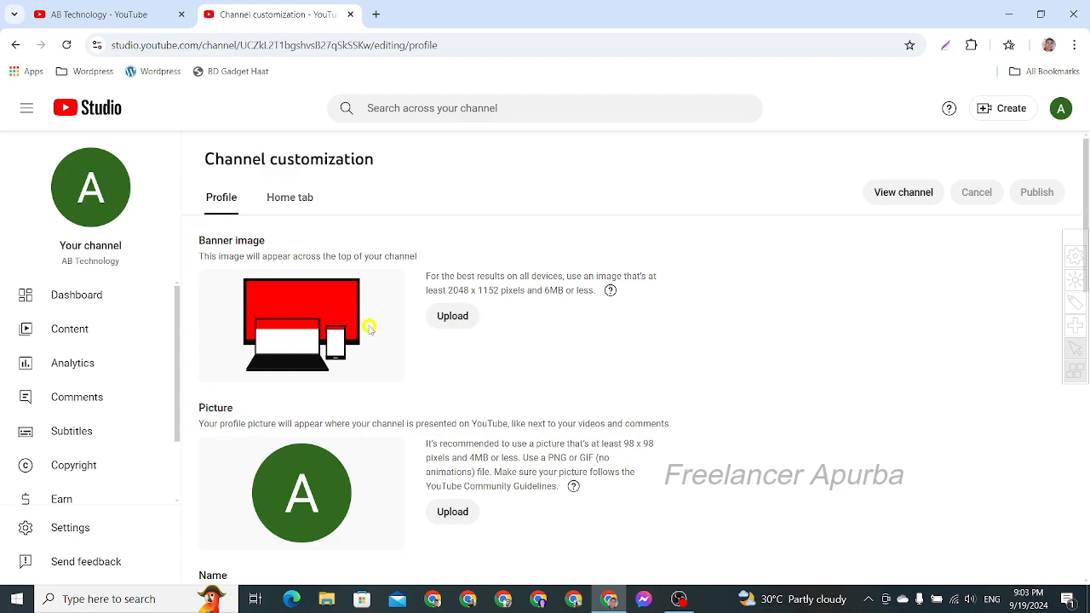
click(455, 327)
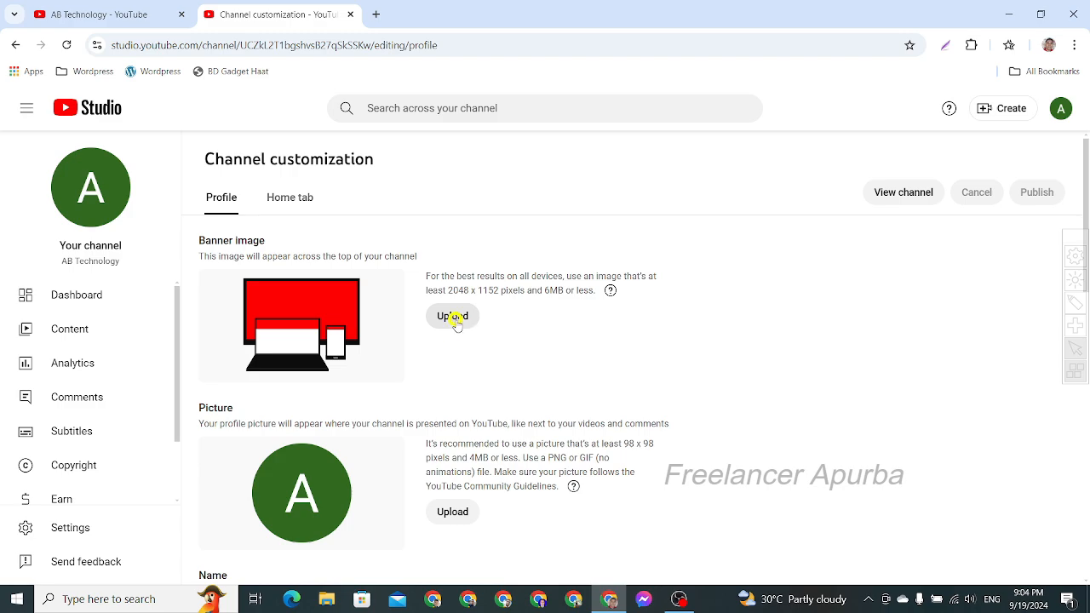
click(454, 329)
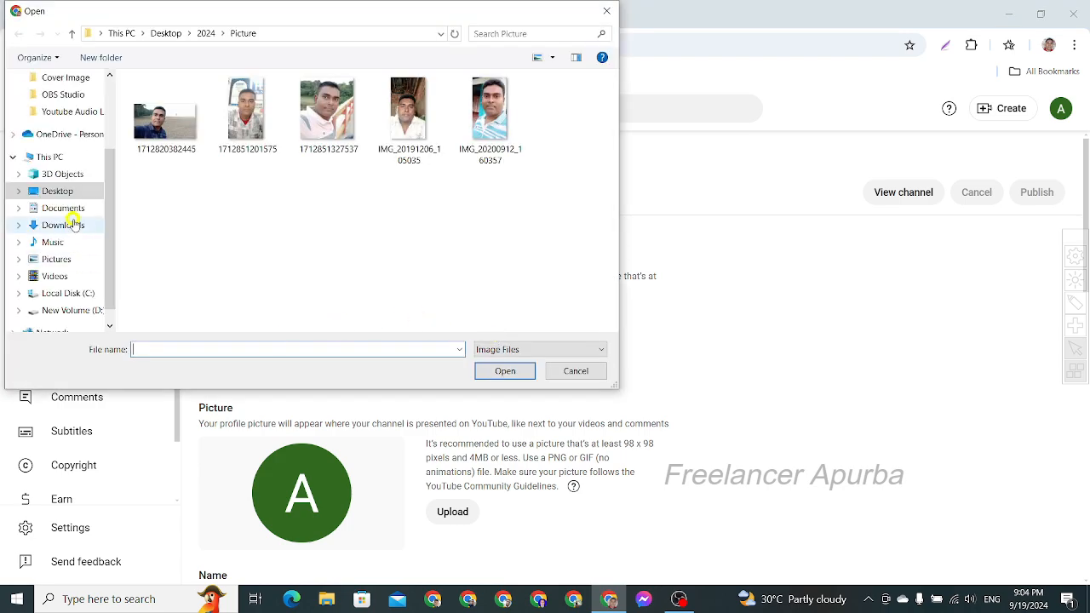
click(68, 189)
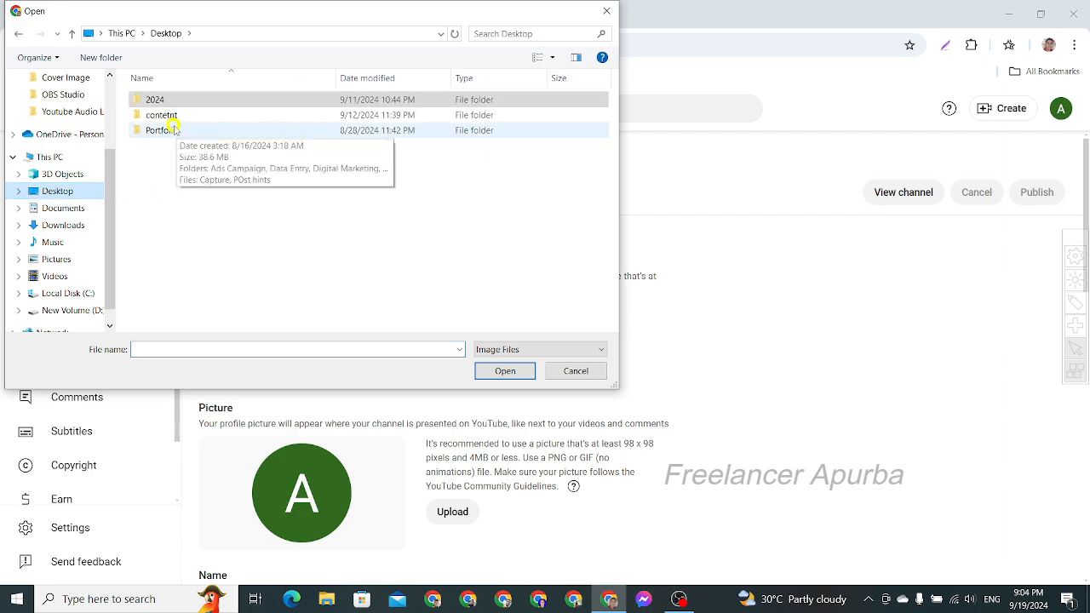
click(66, 78)
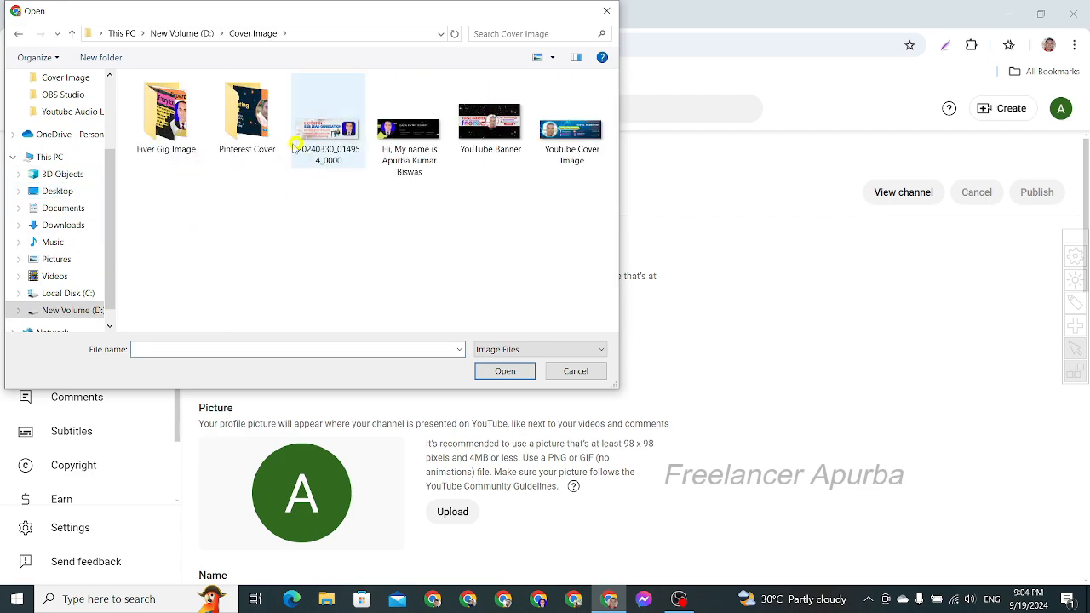
click(492, 127)
click(504, 372)
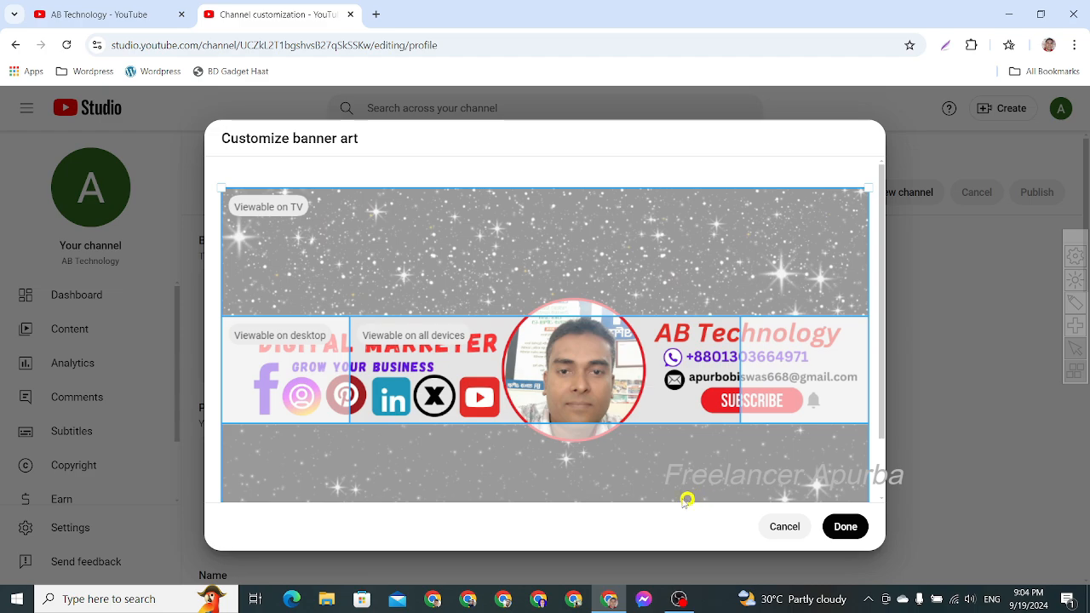
scroll(629, 458, down, 1)
scroll(629, 458, up, 1)
click(845, 528)
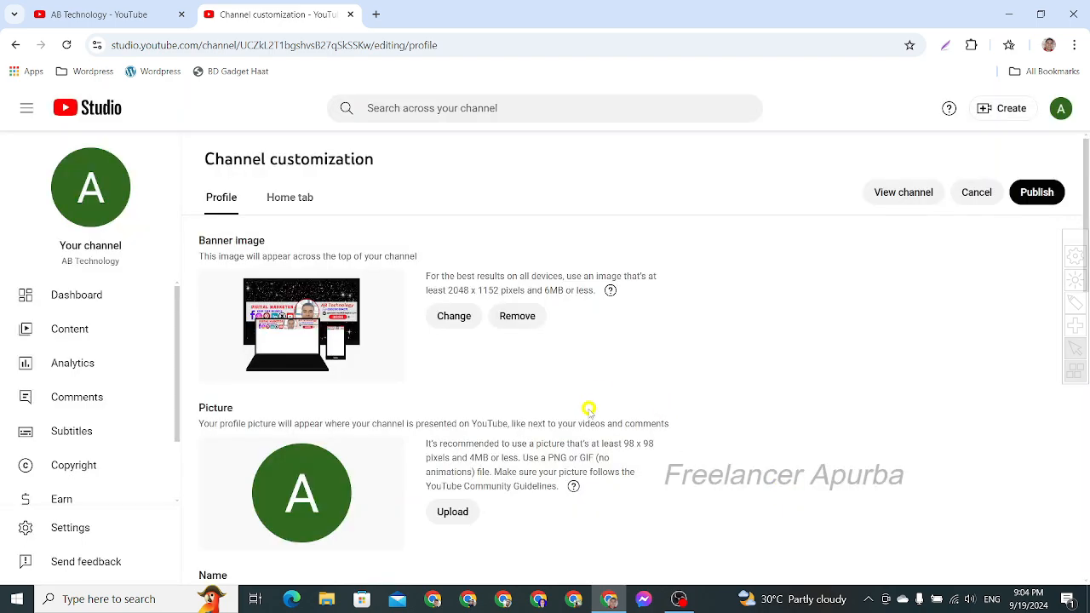
- Upload AB_TECHNOLOGY-removebg-preview from the Logo folder inside Canva as the channel's profile picture, keeping the default crop
click(452, 510)
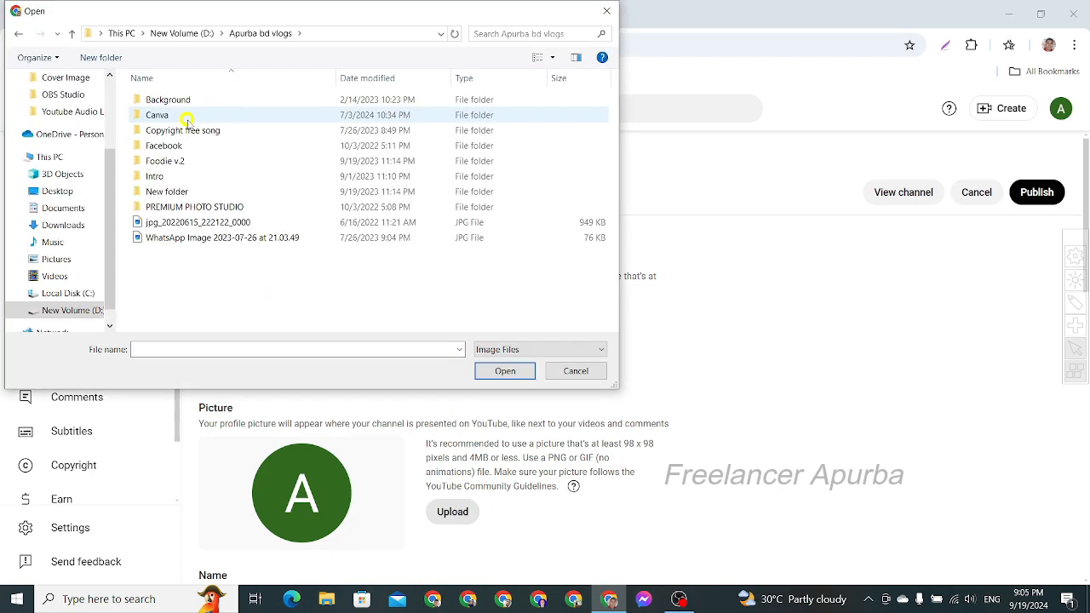
double_click(183, 116)
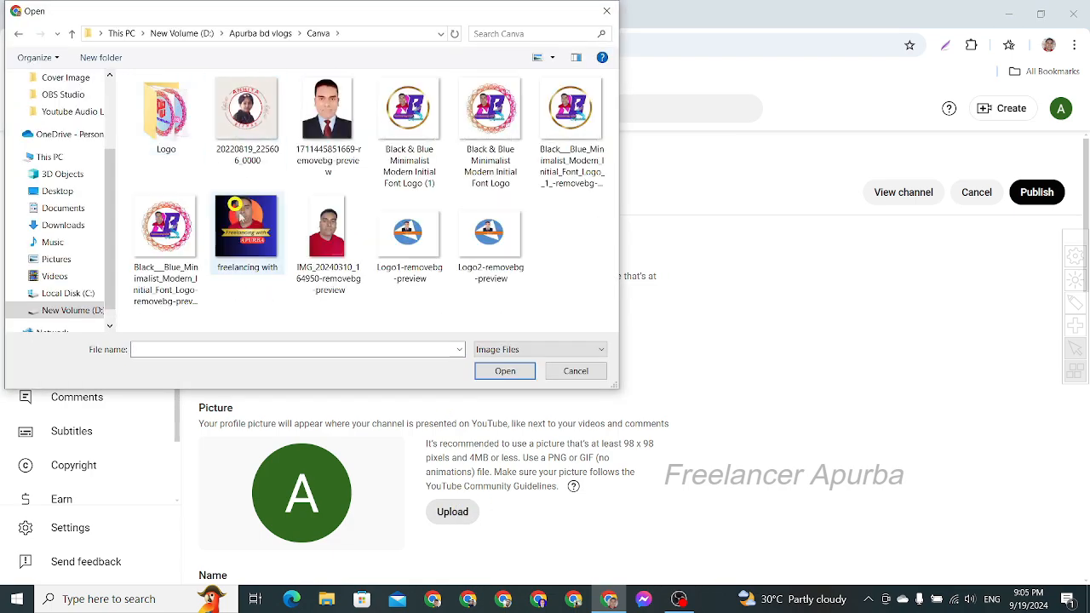
double_click(181, 129)
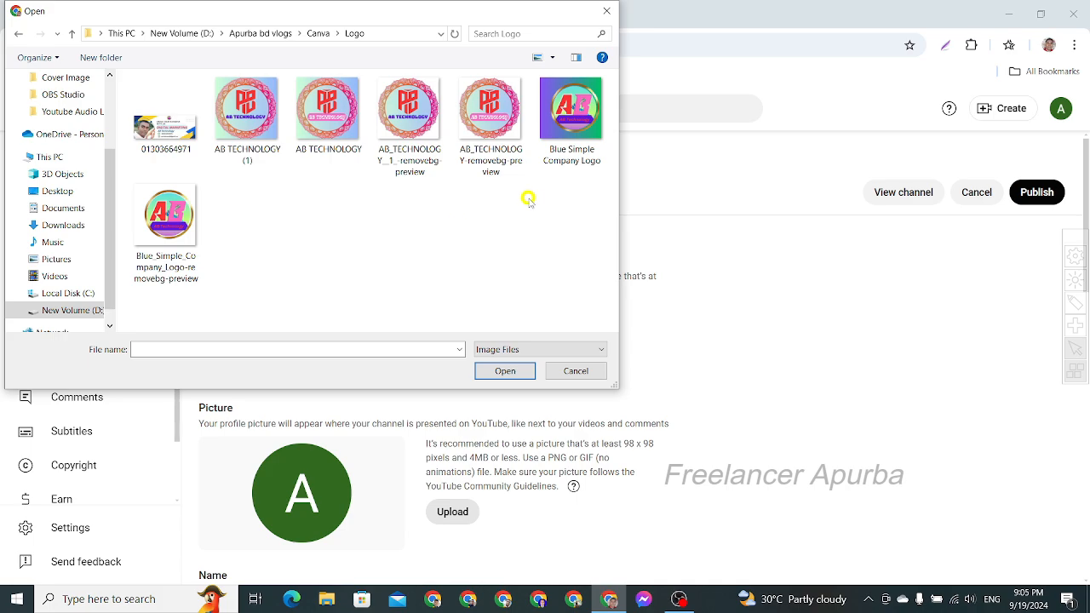
click(482, 119)
click(502, 371)
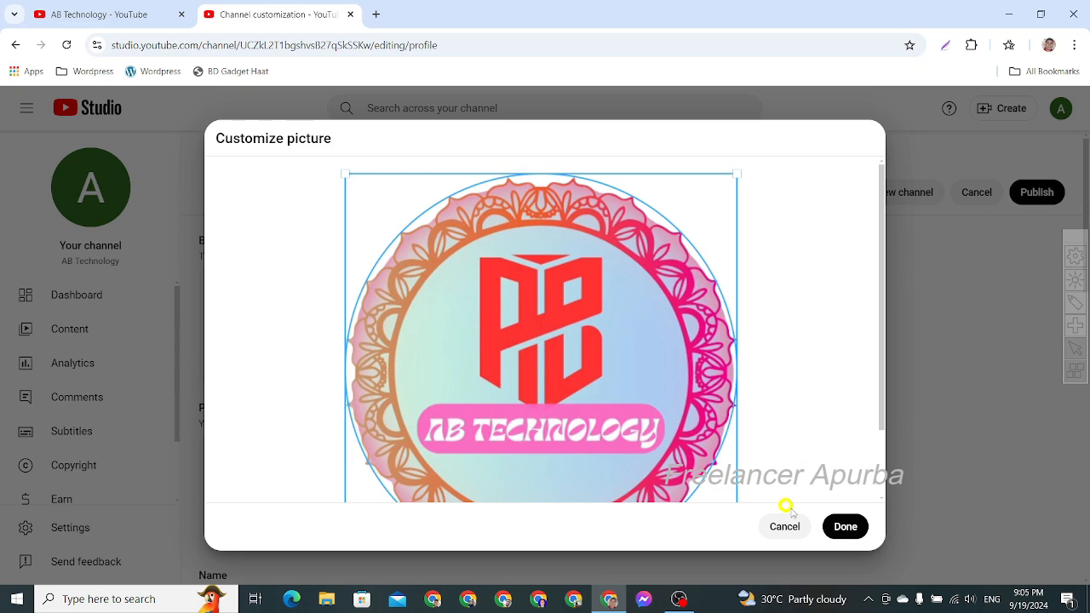
scroll(687, 354, down, 2)
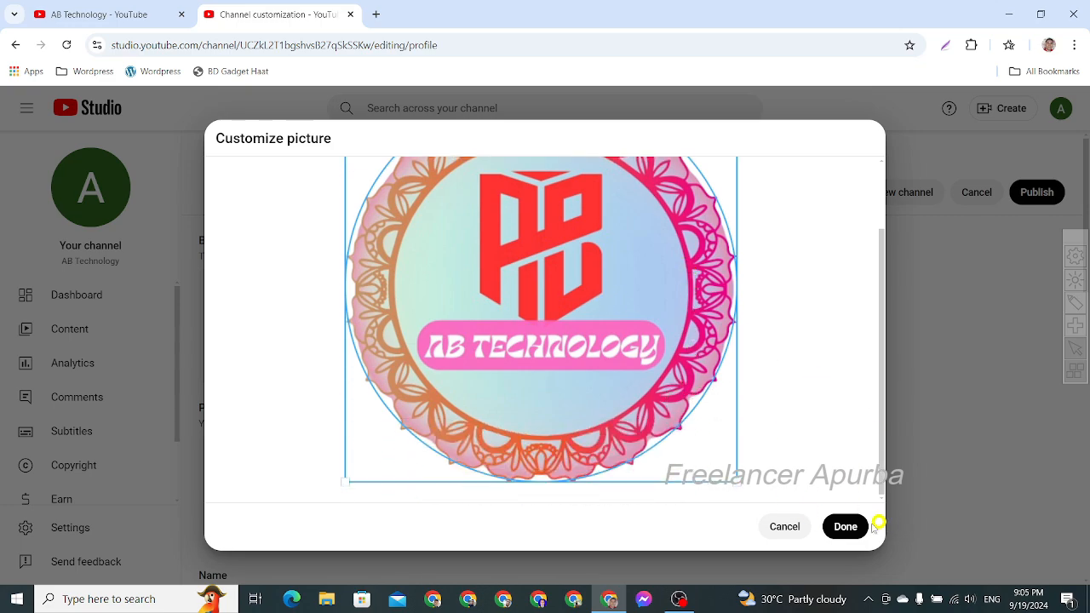
click(841, 527)
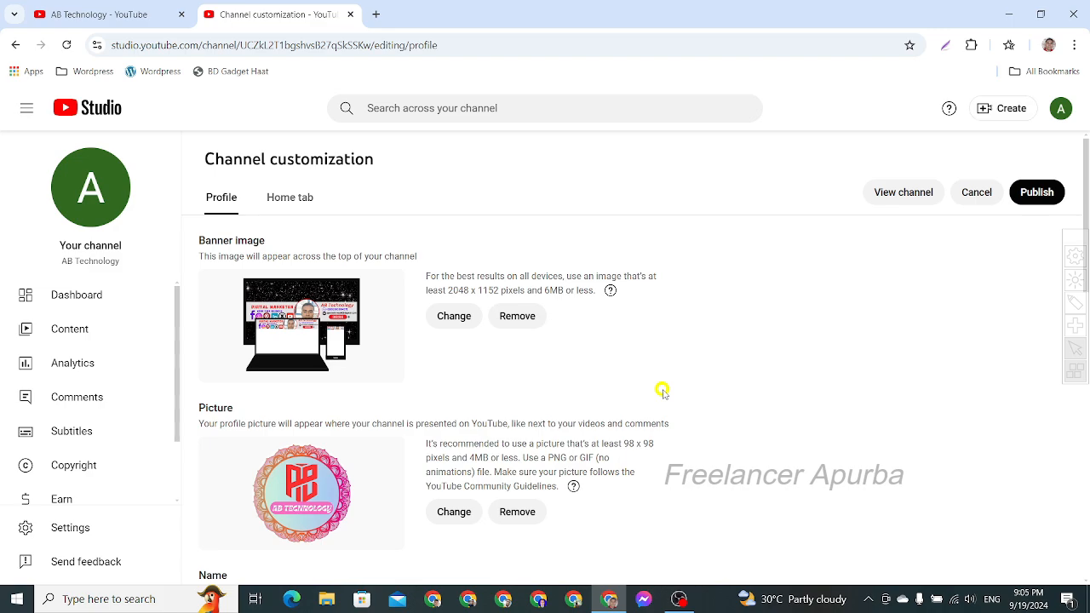
scroll(664, 366, down, 3)
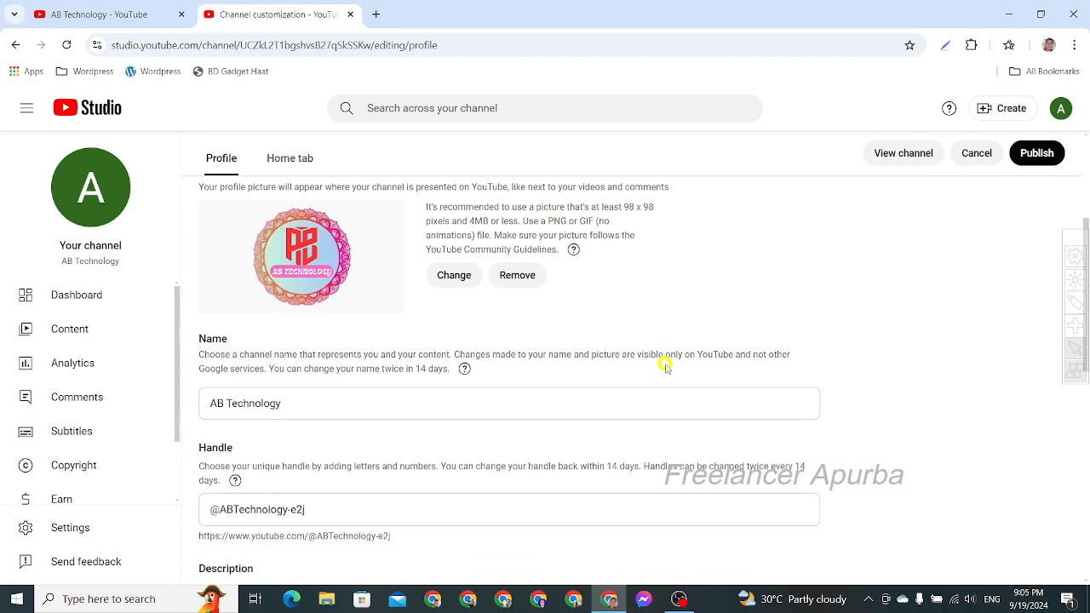
scroll(664, 363, up, 1)
scroll(663, 362, up, 2)
scroll(664, 357, down, 3)
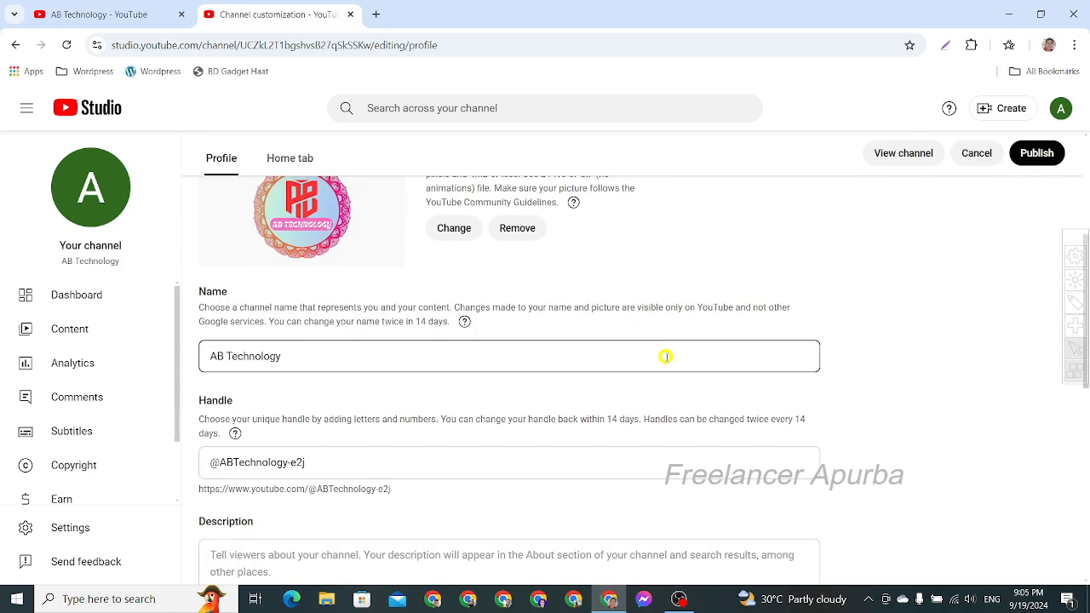
scroll(647, 350, down, 1)
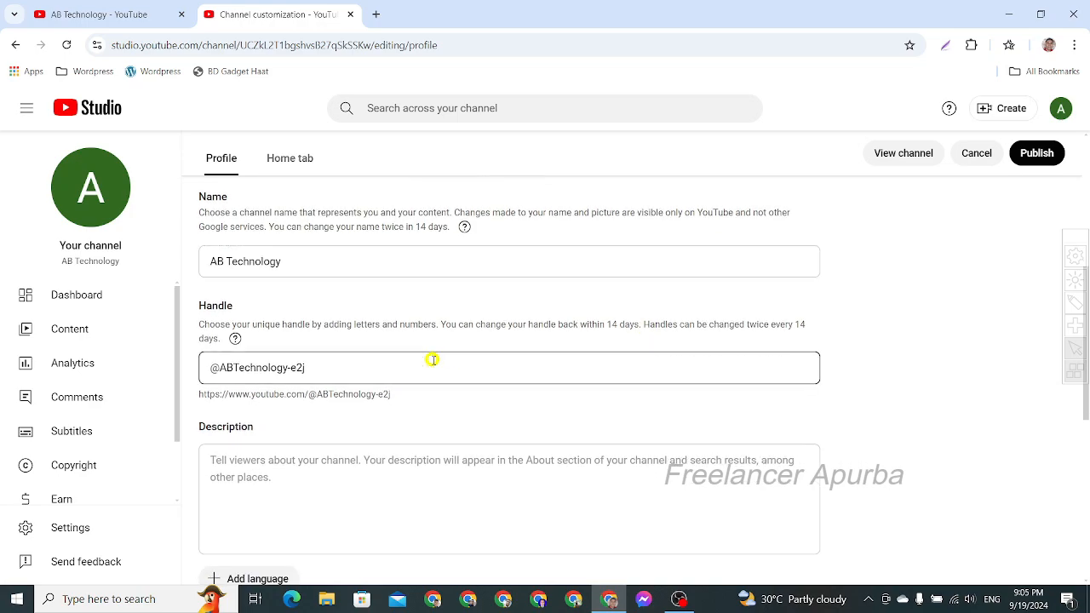
click(309, 373)
click(349, 369)
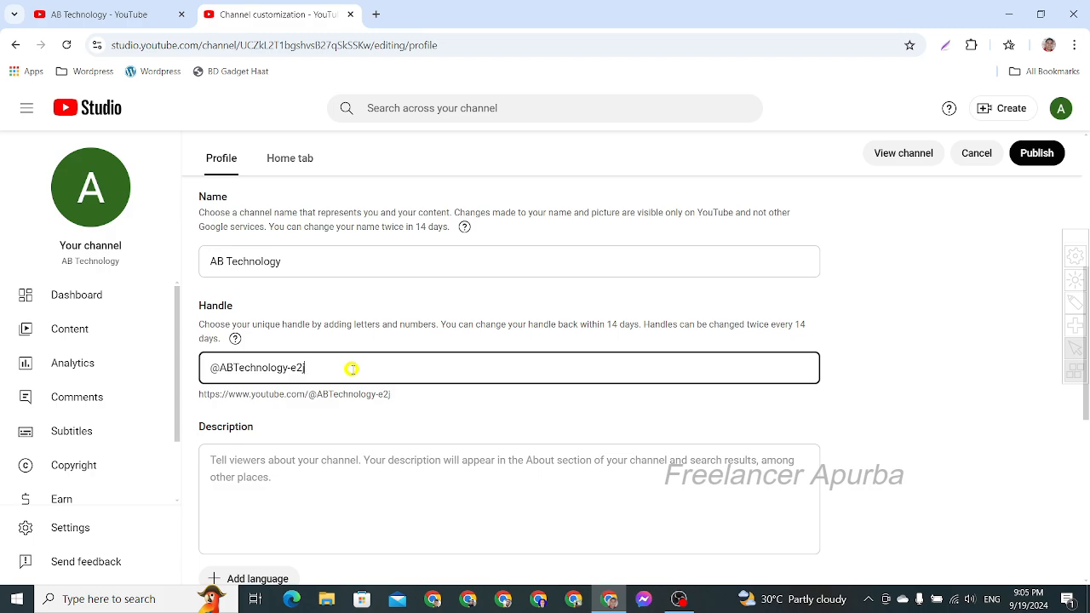
key(BackSpace)
key(BackSpace)
key(BackSpace)
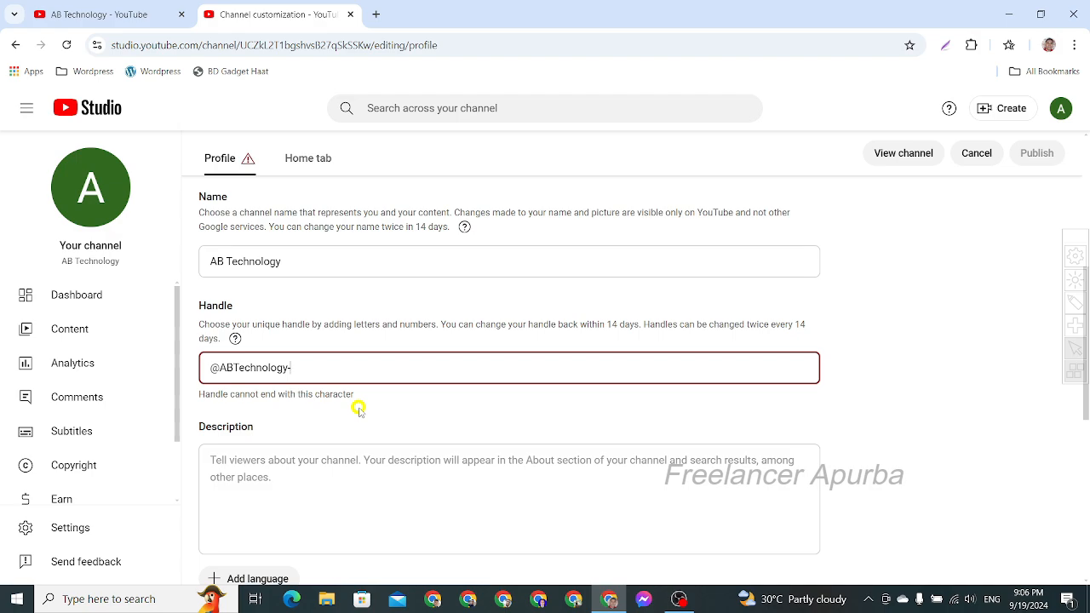
key(shift)
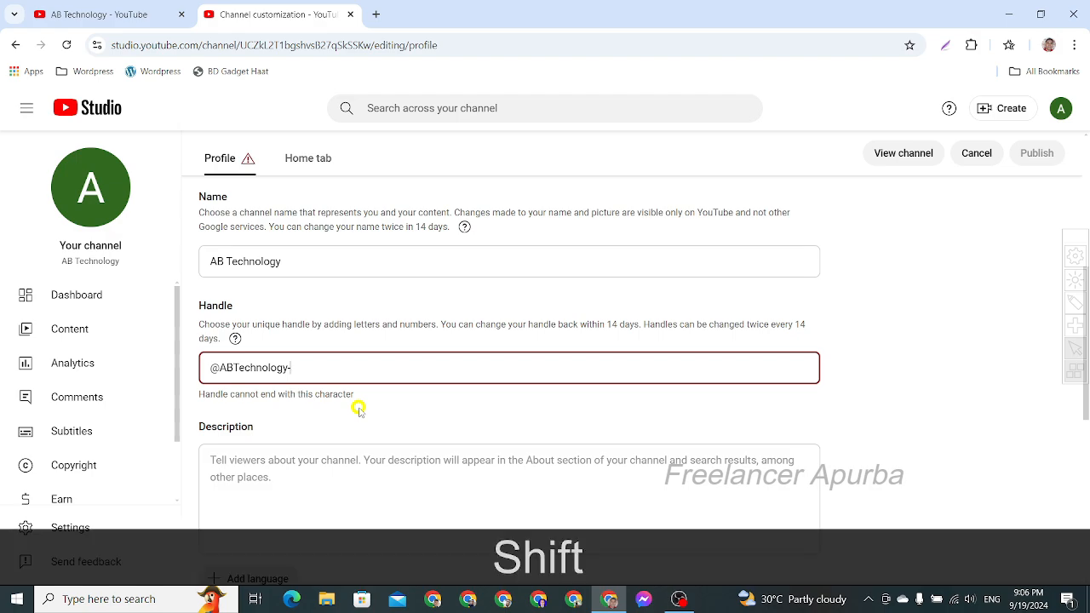
text(ab)
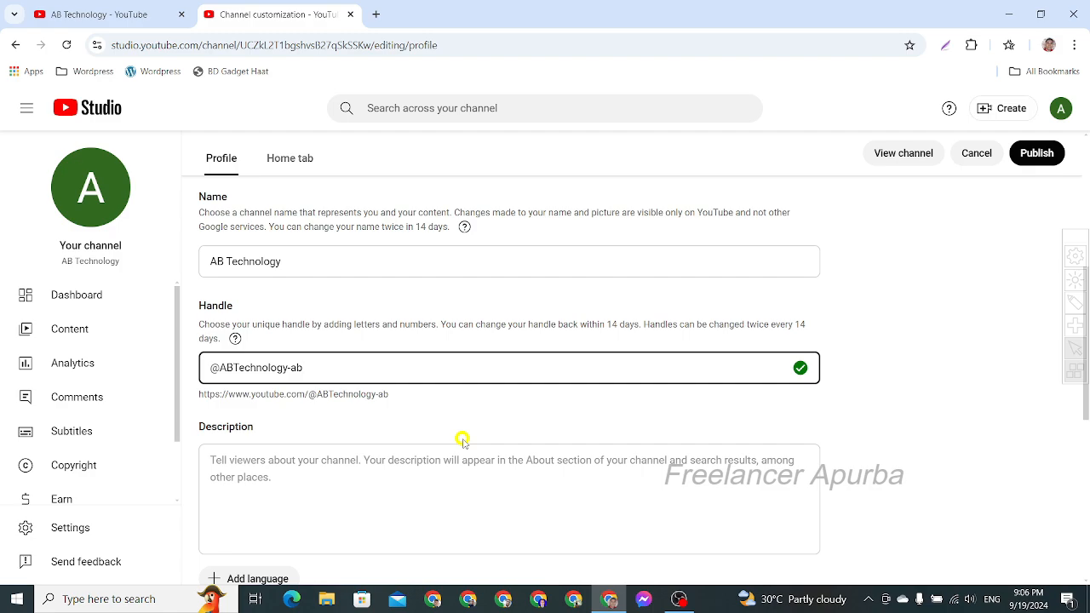
key(BackSpace)
key(BackSpace)
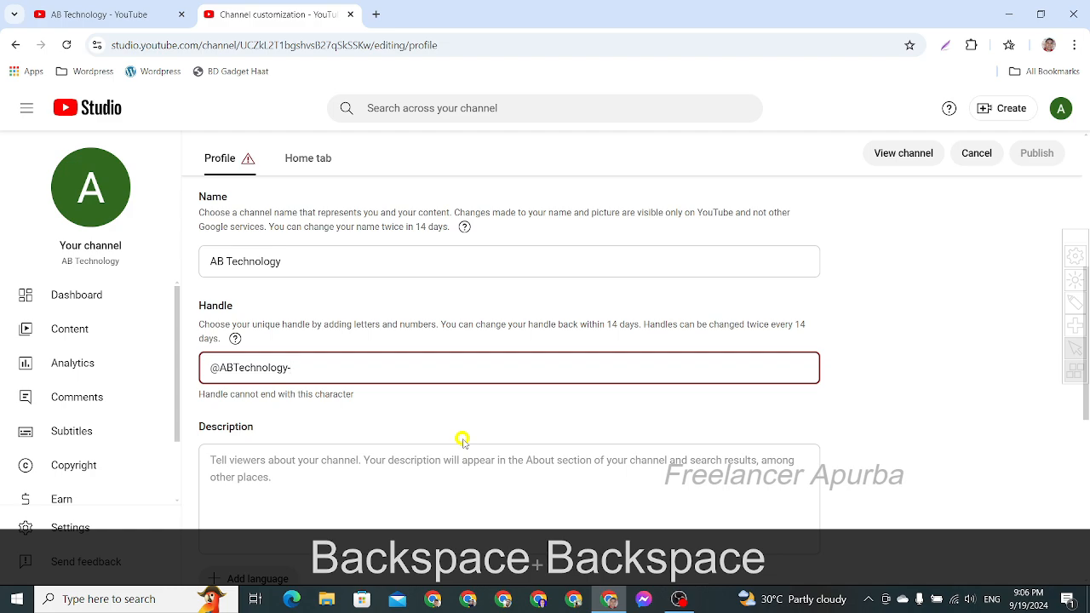
text(apurba)
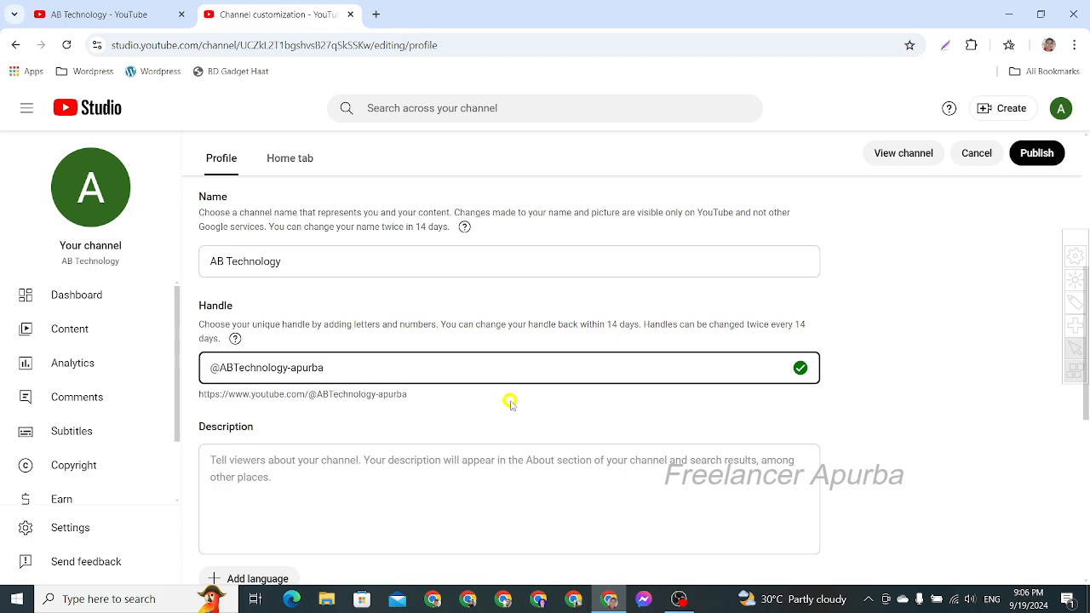
- Enter "I am a professional digital mrketer" as the channel description
scroll(510, 401, down, 1)
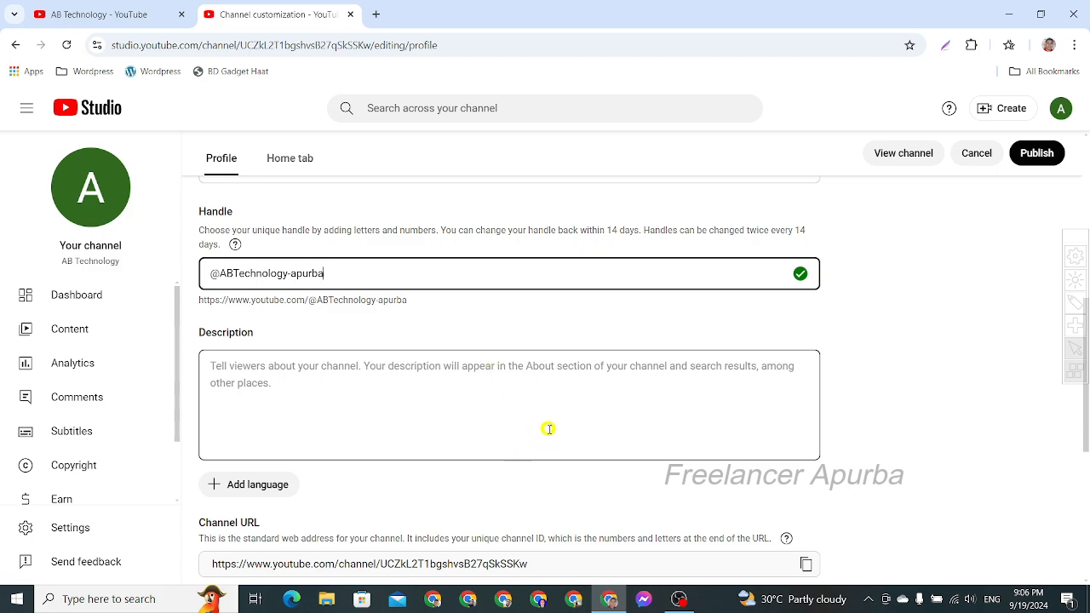
scroll(548, 429, down, 2)
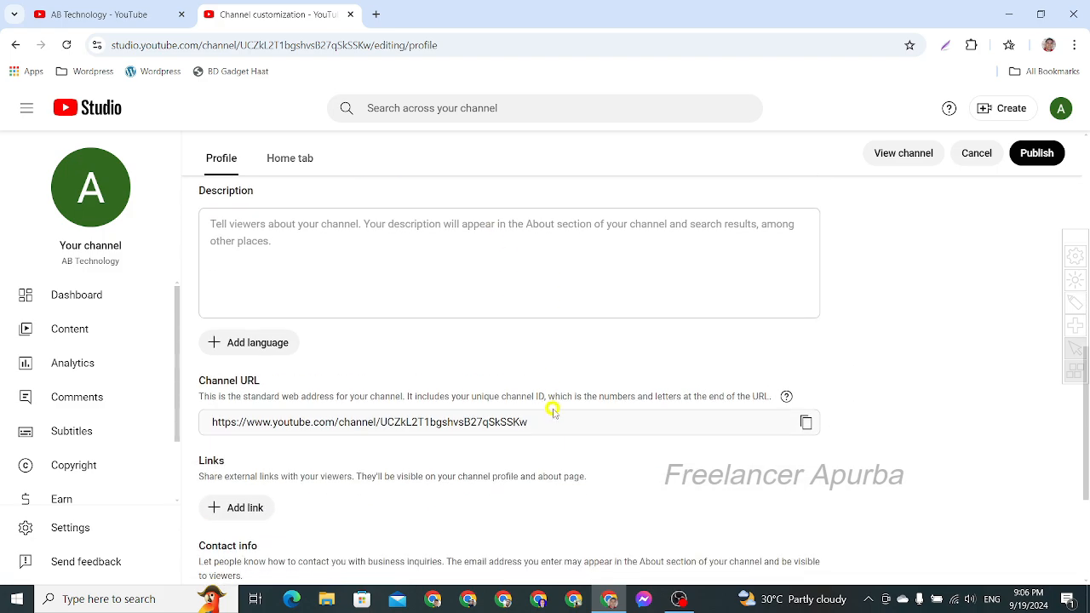
click(320, 253)
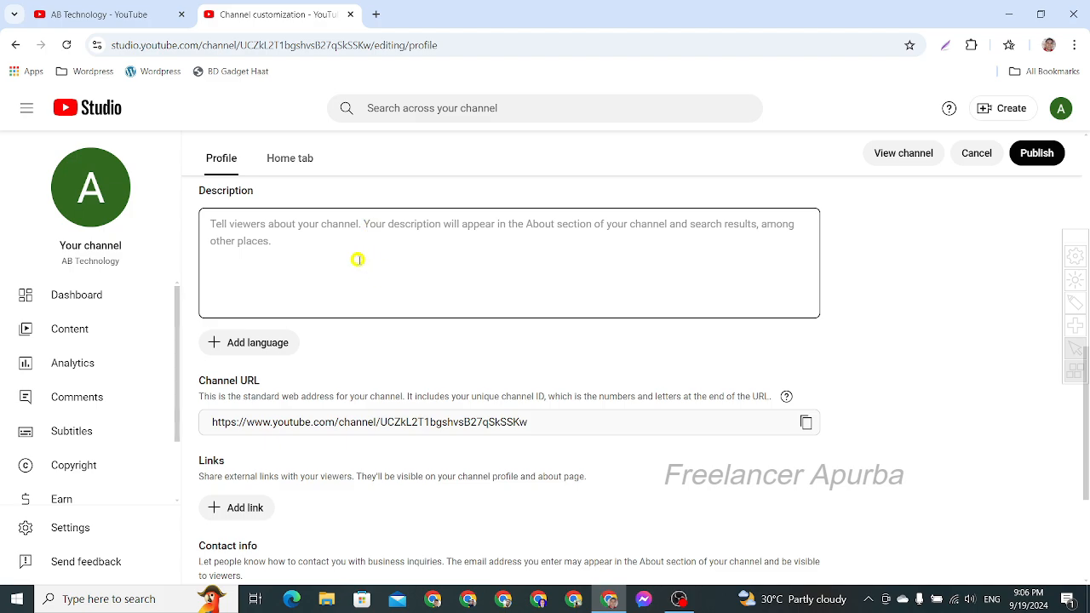
scroll(357, 260, up, 2)
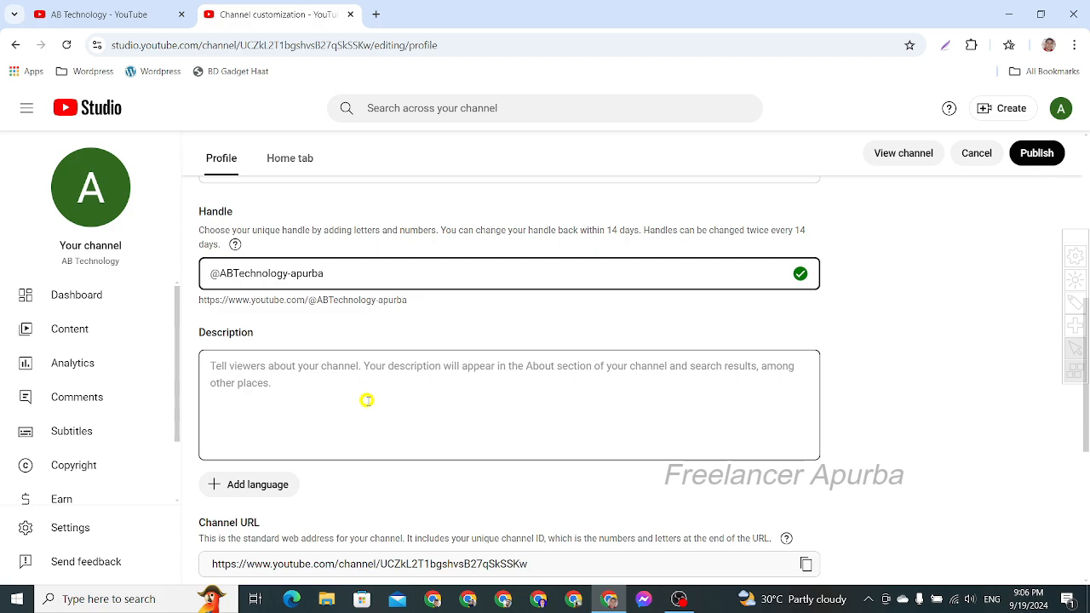
scroll(366, 399, down, 3)
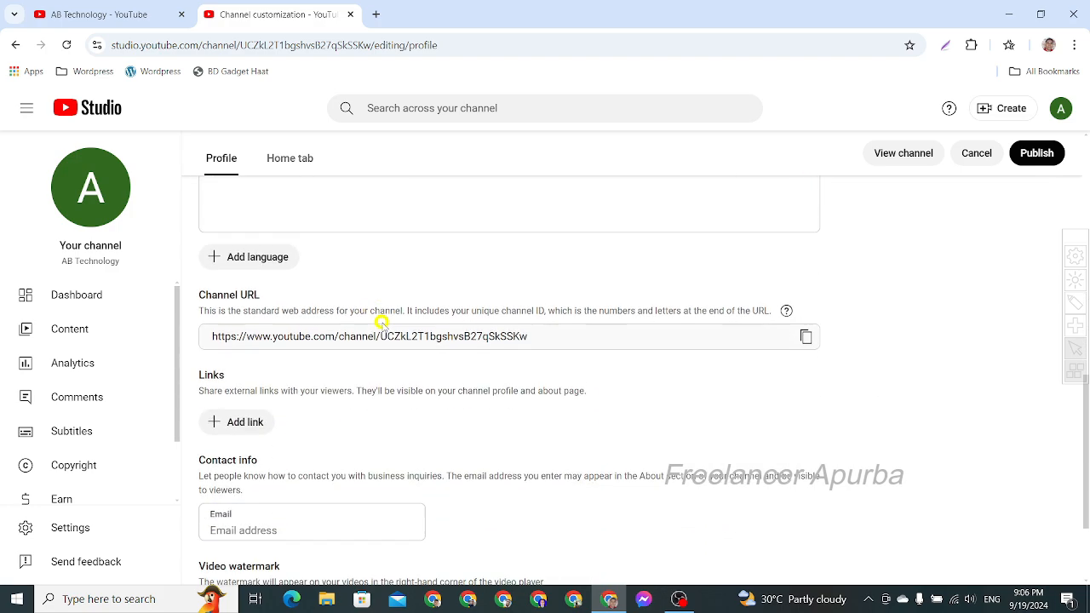
scroll(381, 322, up, 2)
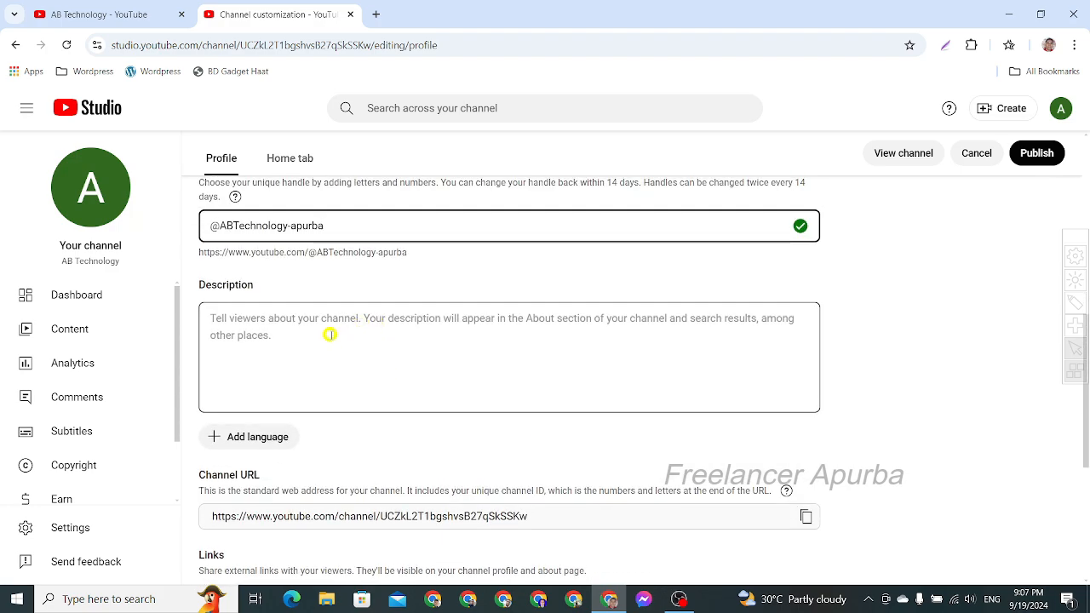
click(320, 343)
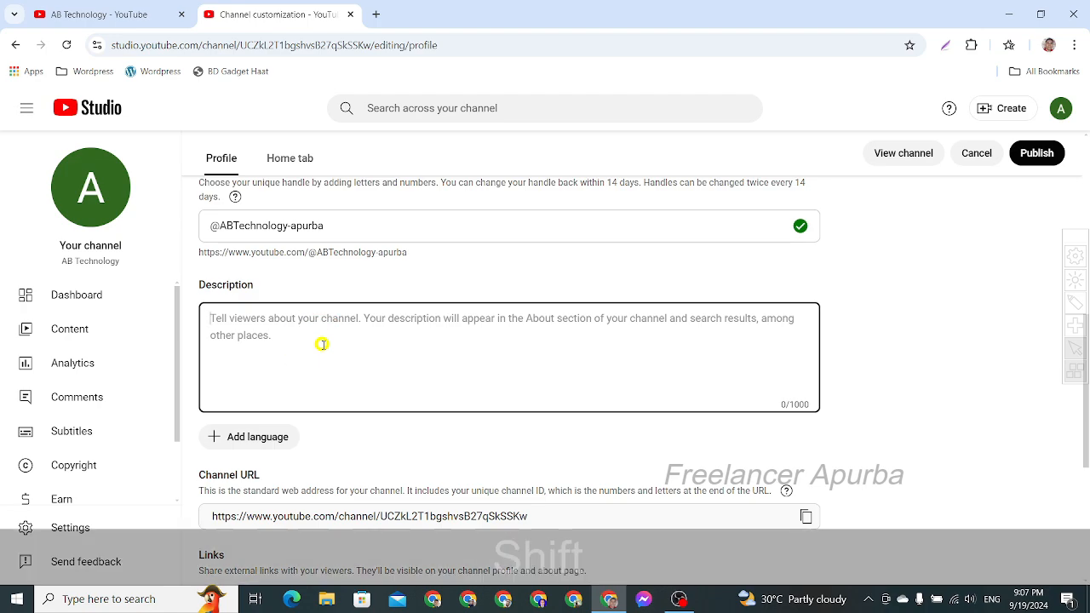
text(I am a)
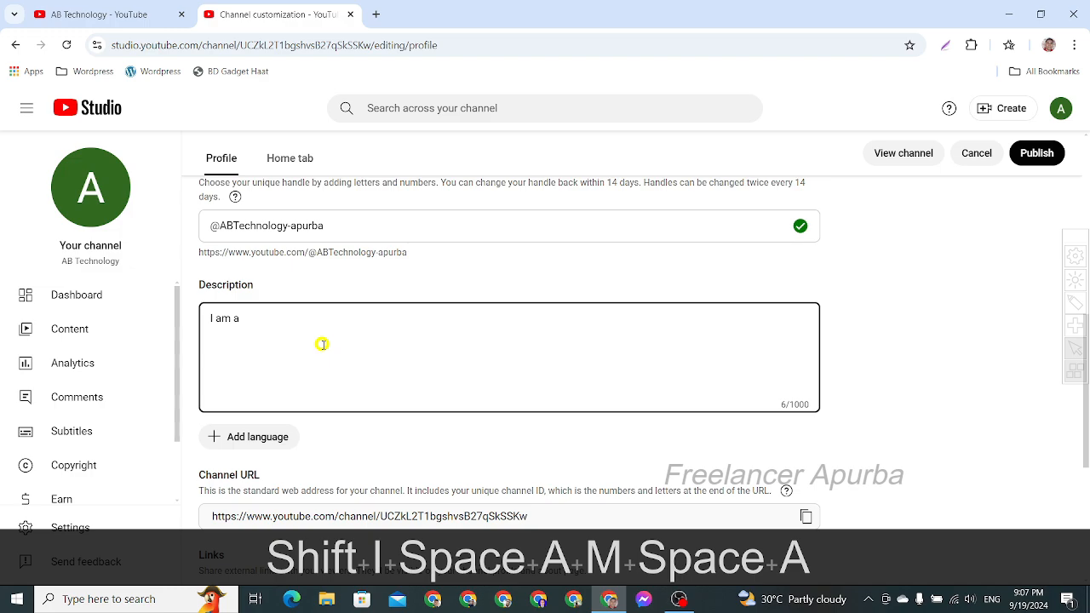
text( pro)
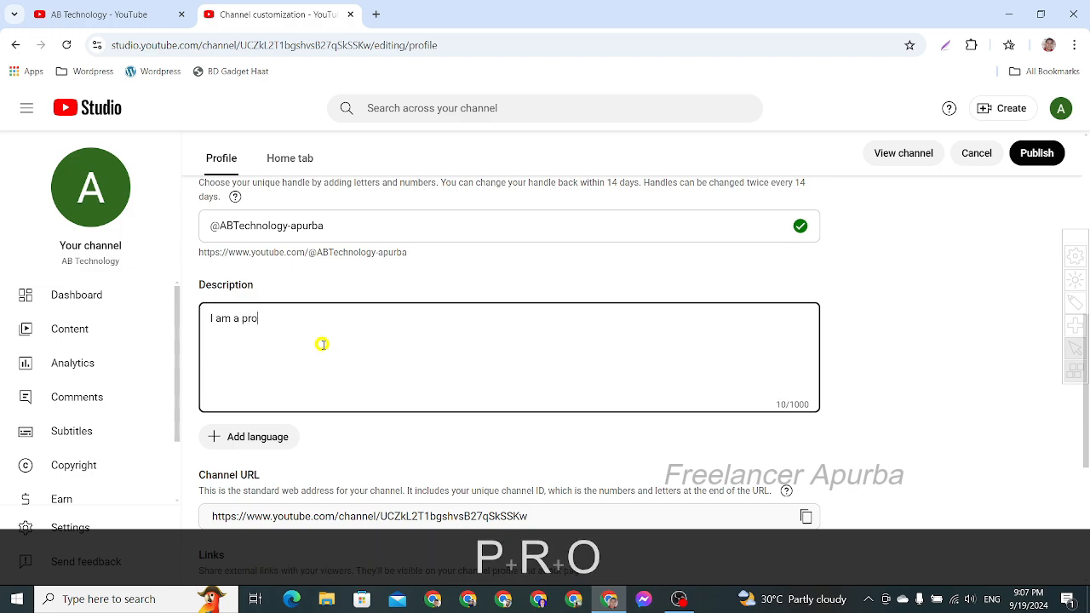
text(fessi)
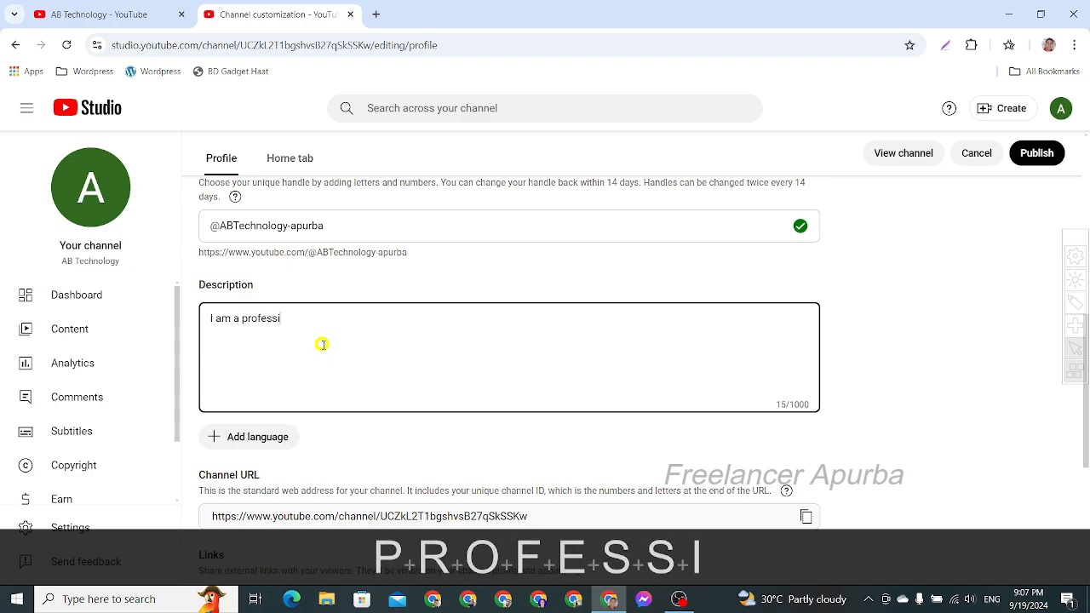
text(onal)
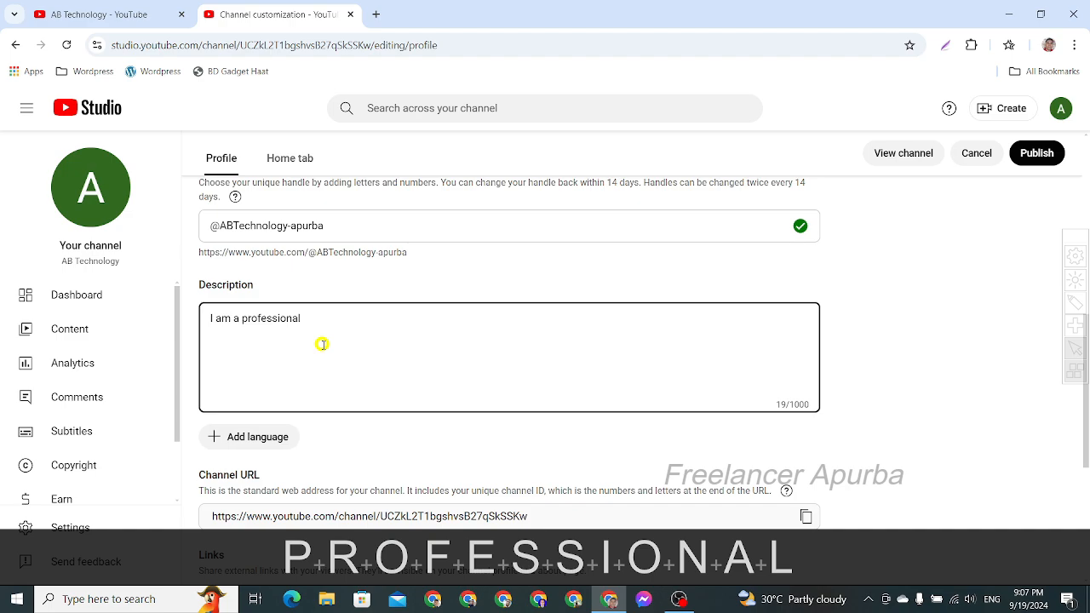
text( di)
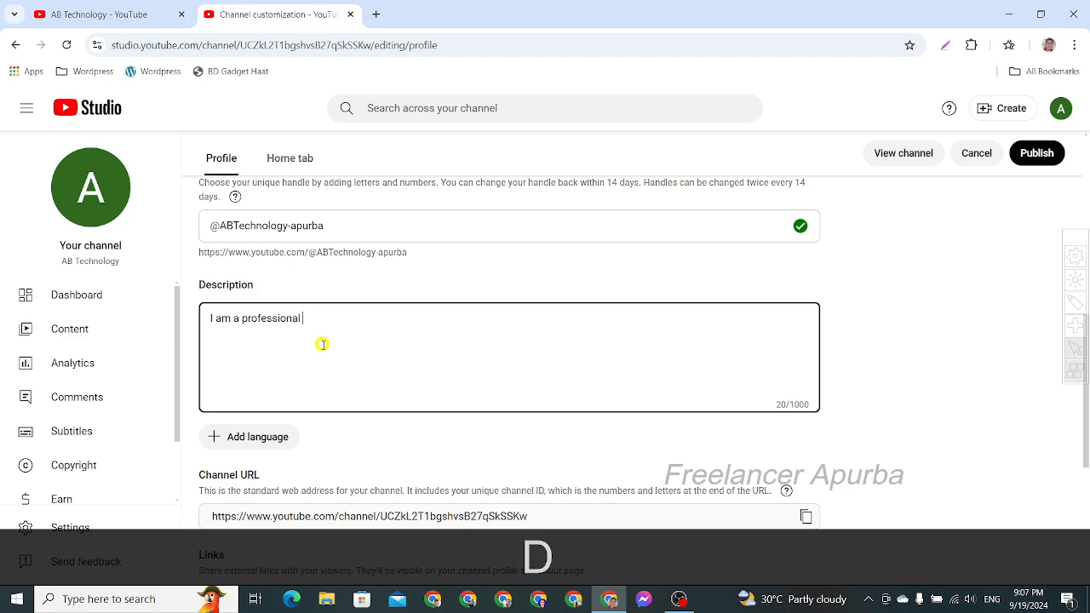
text(gital)
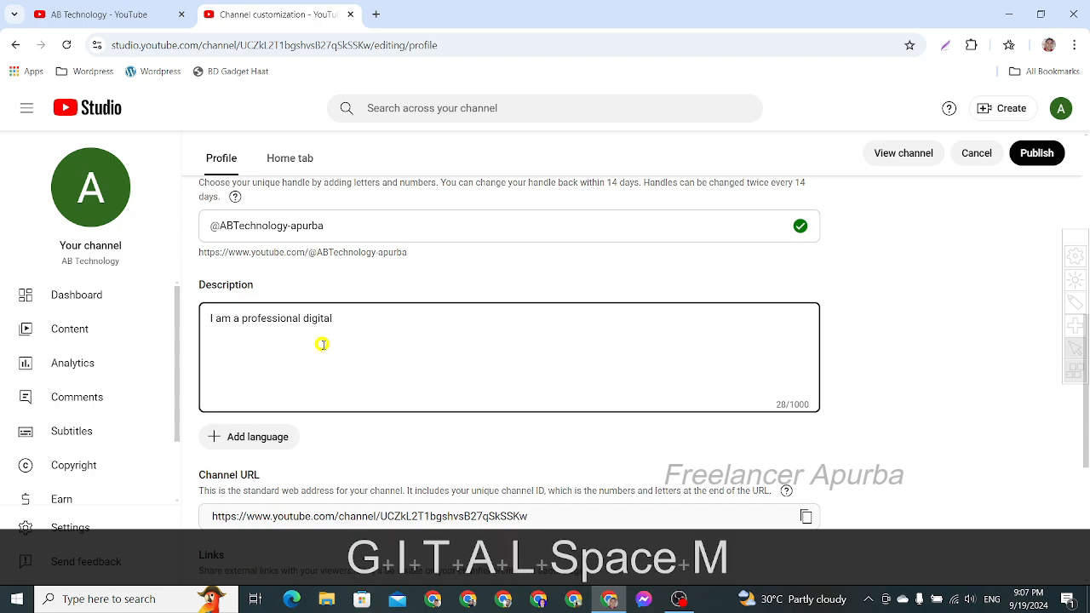
text( mrketer)
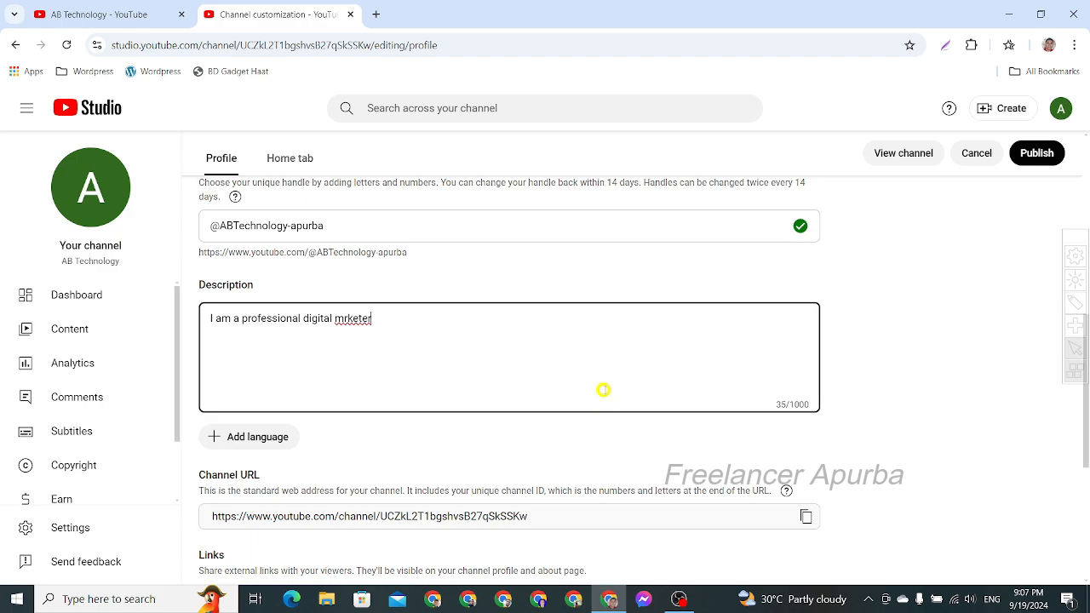
- Check the links, contact info and video watermark sections, and publish the channel customization changes
scroll(602, 387, down, 4)
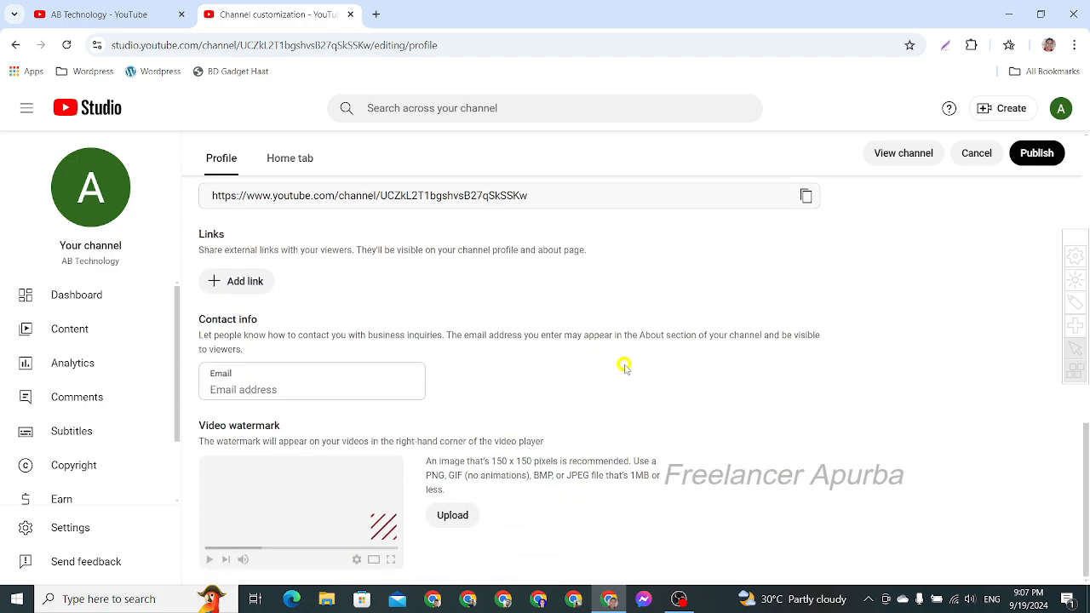
click(268, 379)
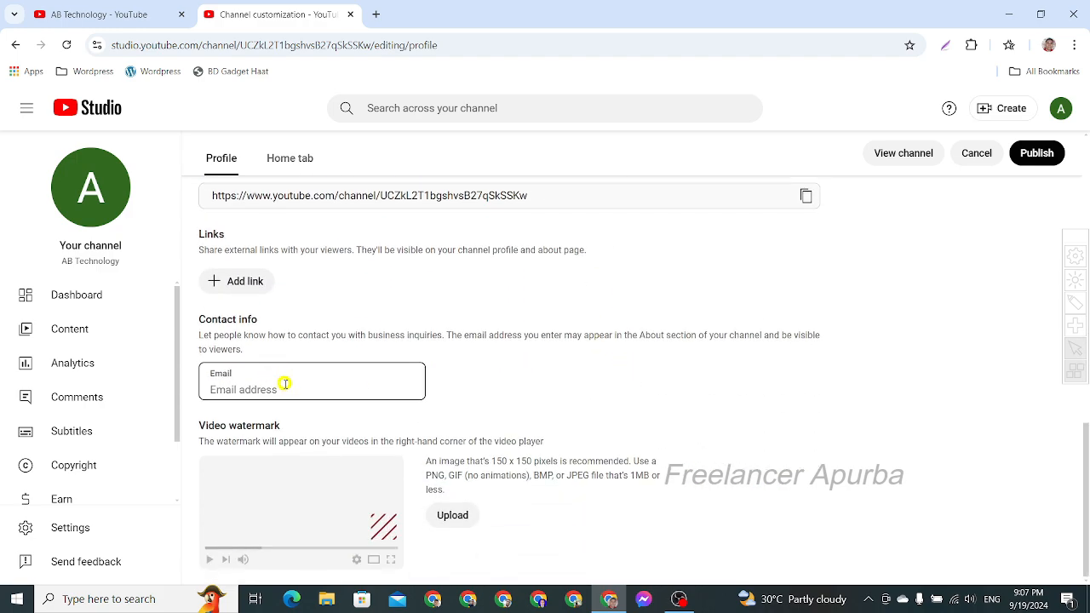
scroll(805, 387, up, 5)
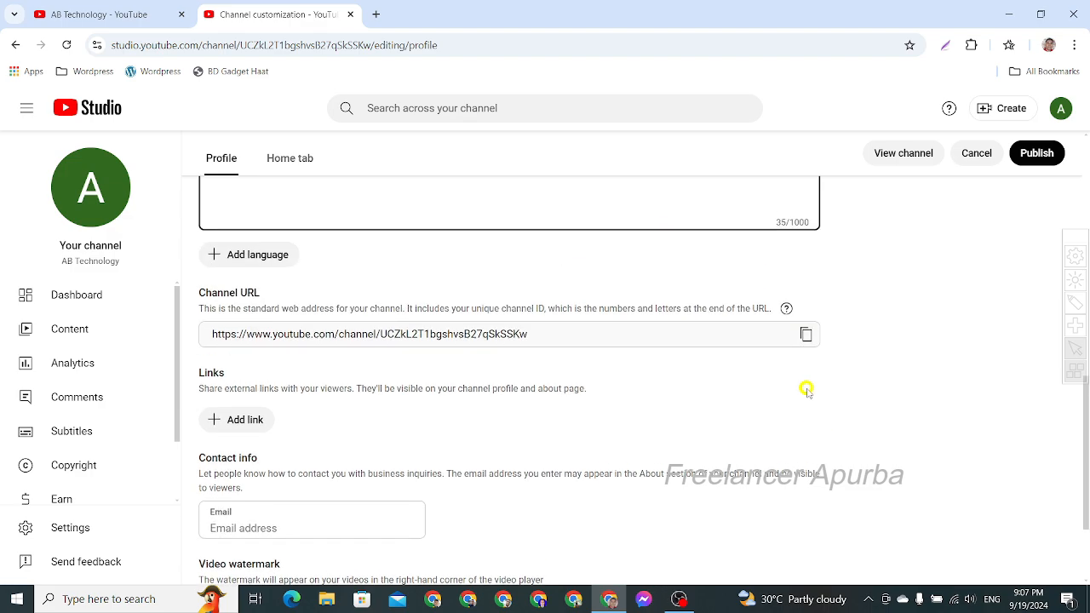
scroll(803, 387, up, 5)
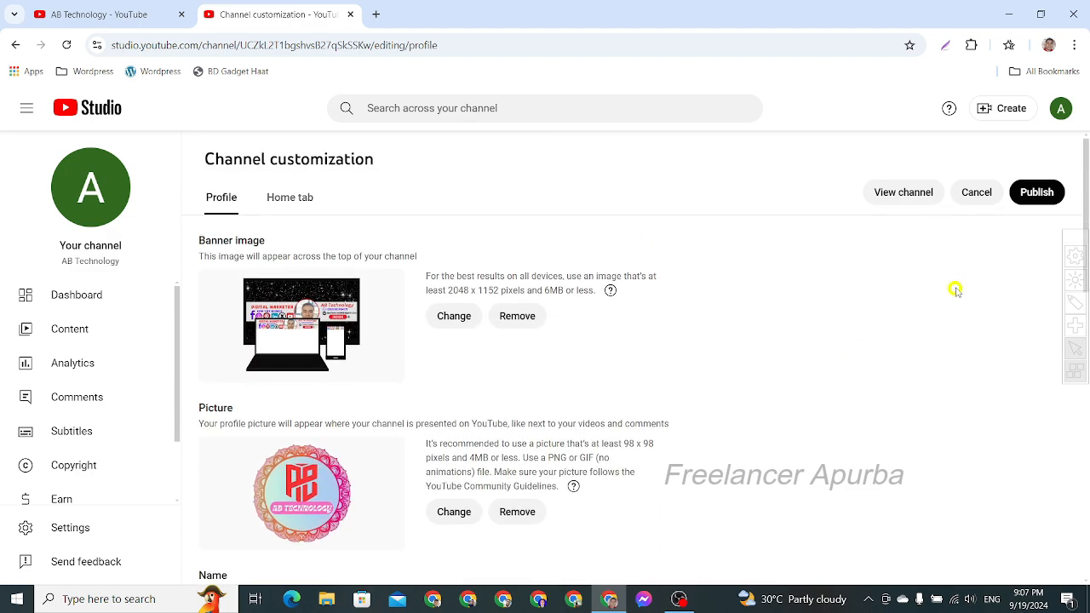
click(1038, 191)
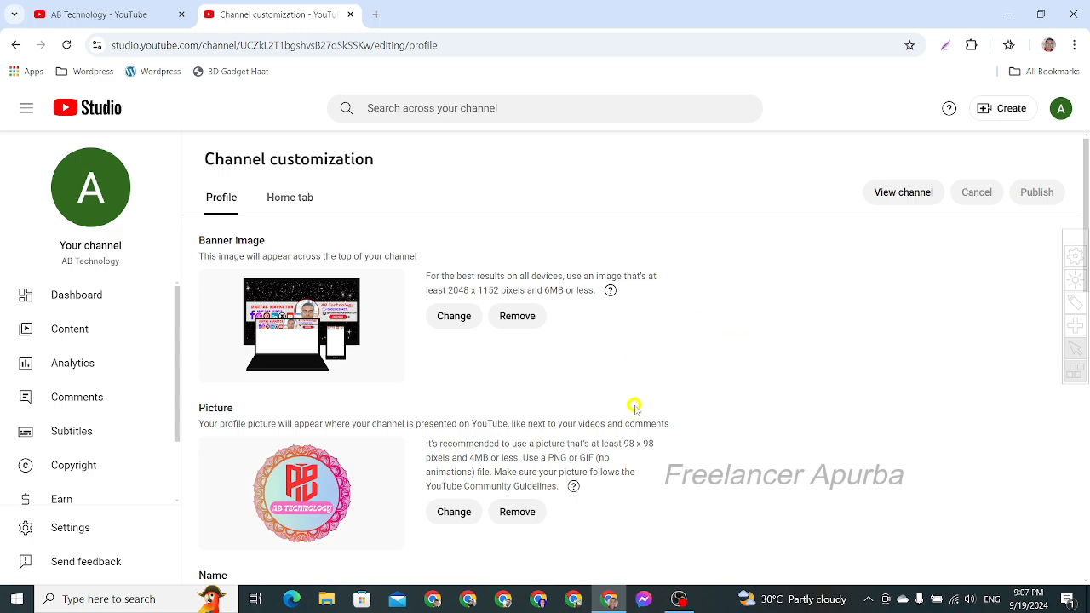
scroll(638, 380, down, 1)
scroll(638, 378, down, 5)
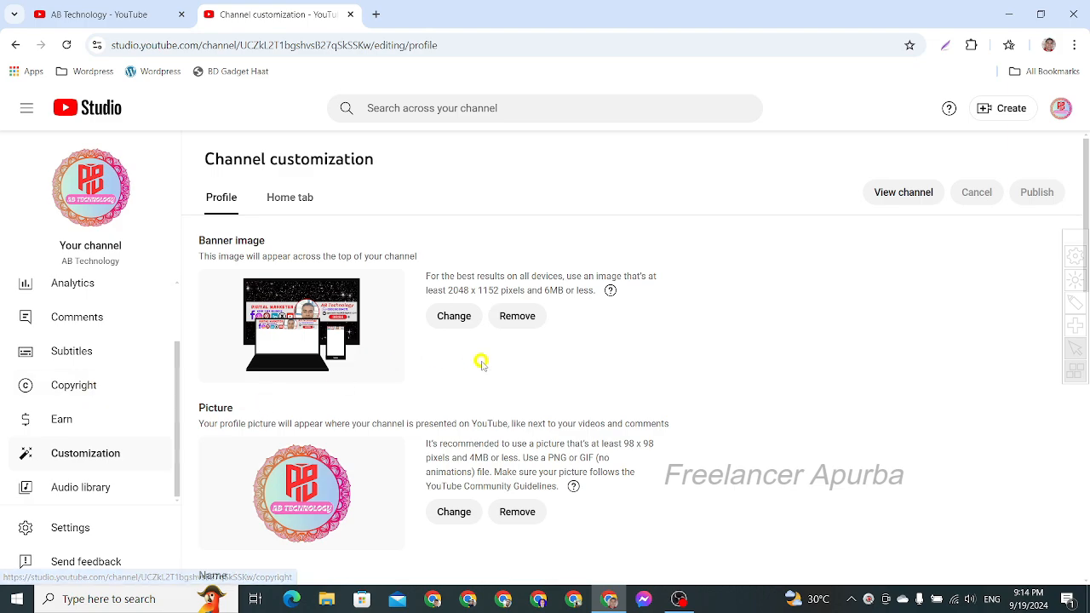
- Set the channel's country of residence to Bangladesh in the channel settings
click(76, 527)
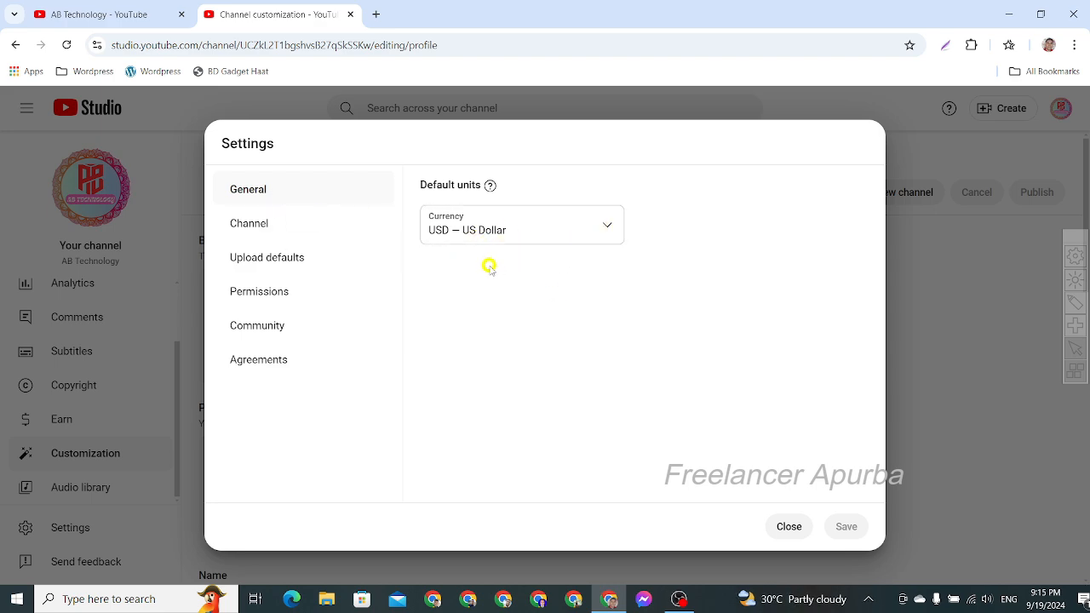
click(269, 230)
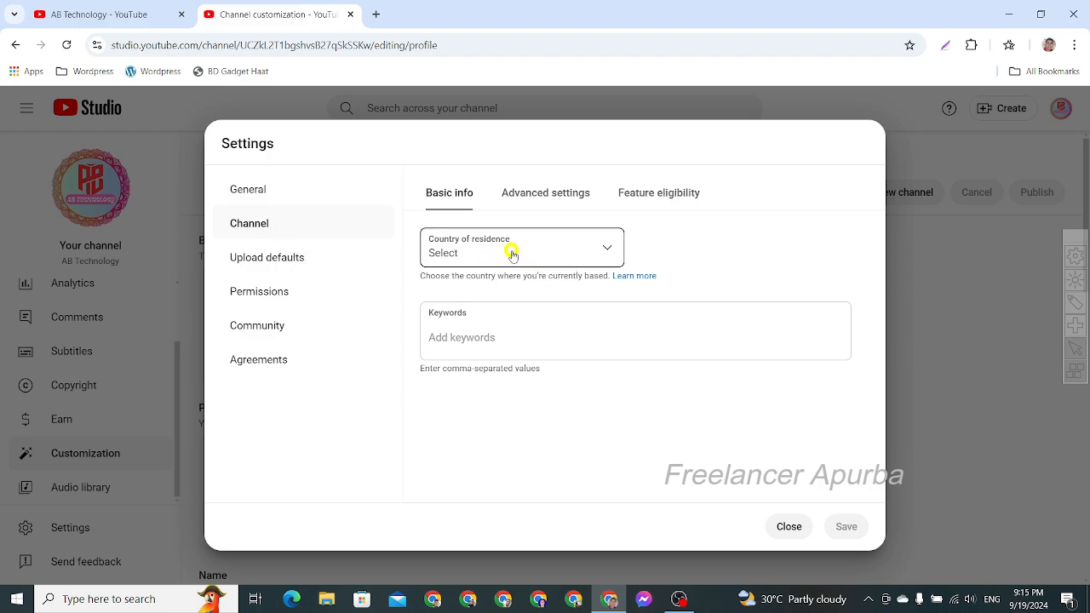
click(603, 246)
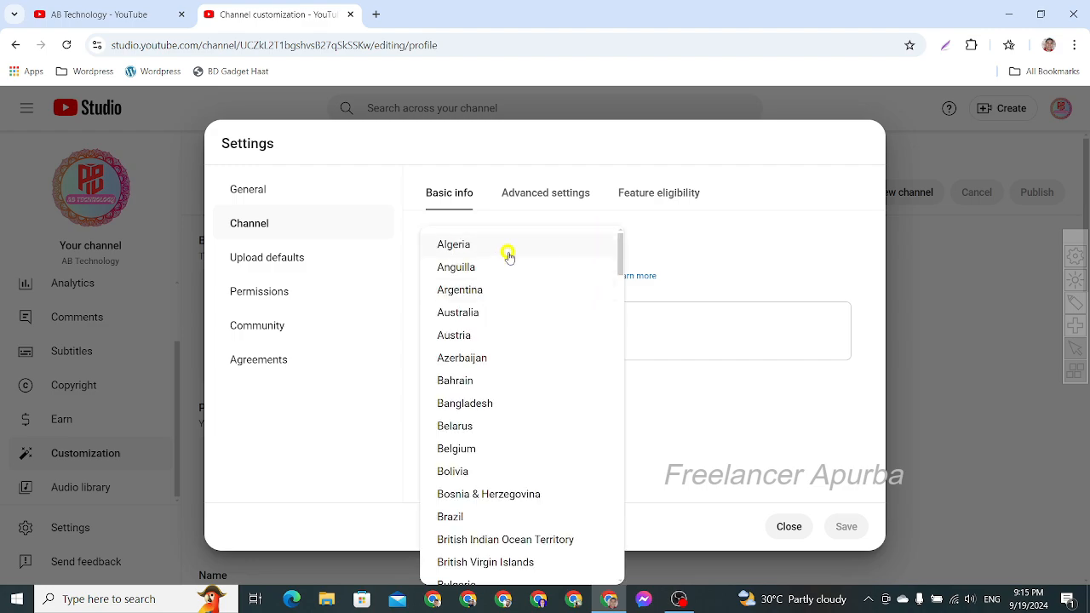
click(498, 409)
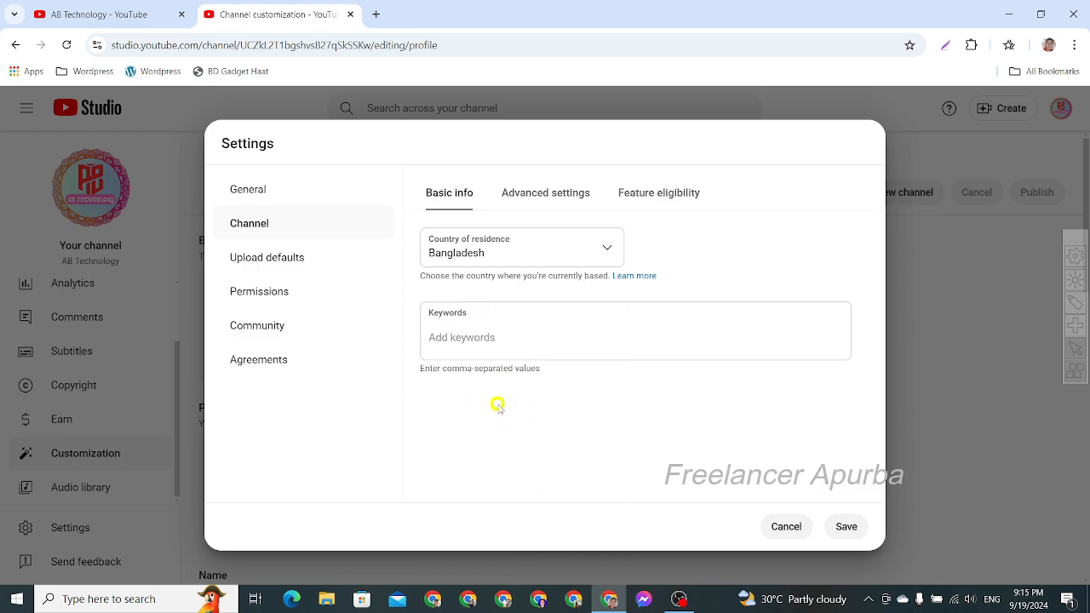
- Add Techchannel as a channel keyword
click(485, 337)
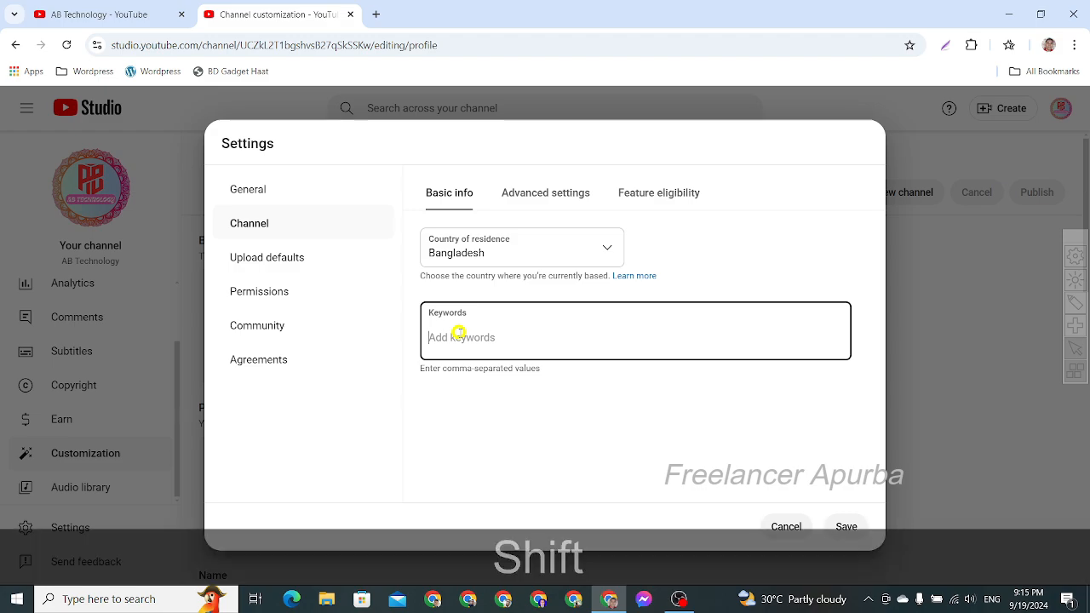
text(Tech)
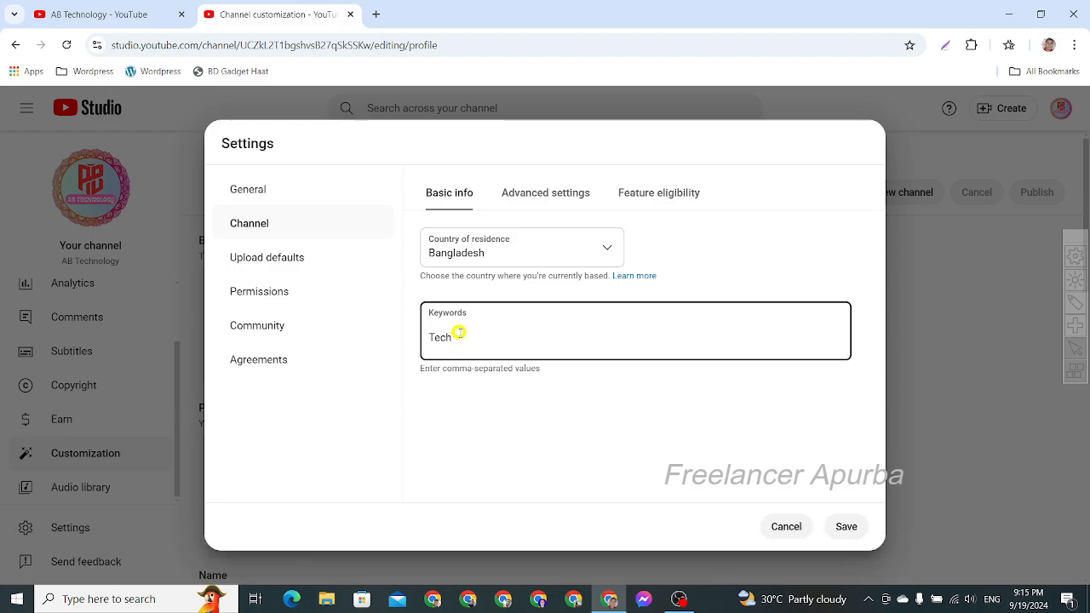
text(c)
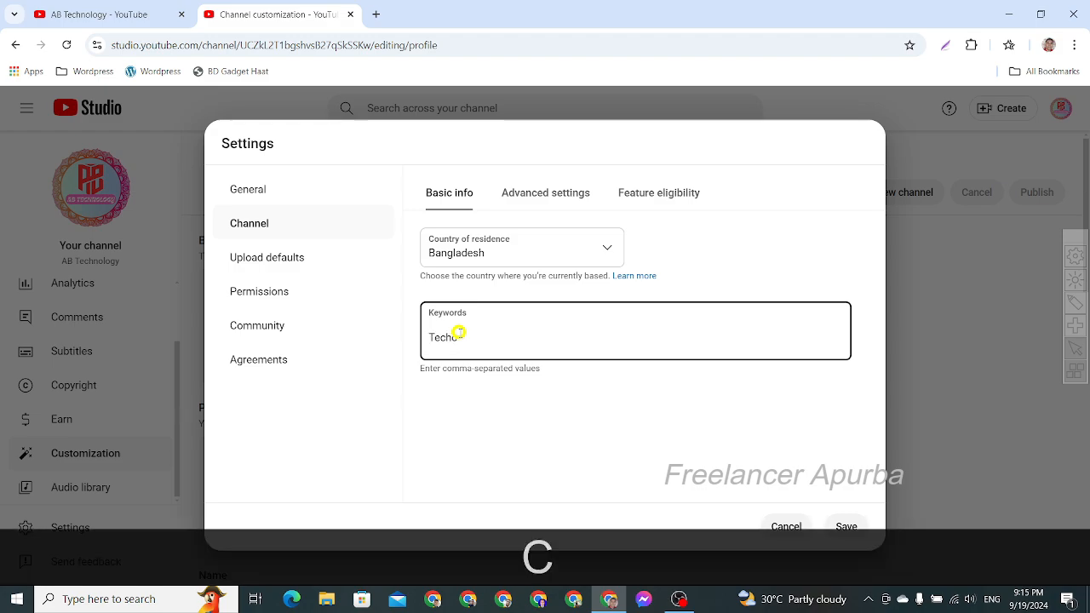
text(hanne)
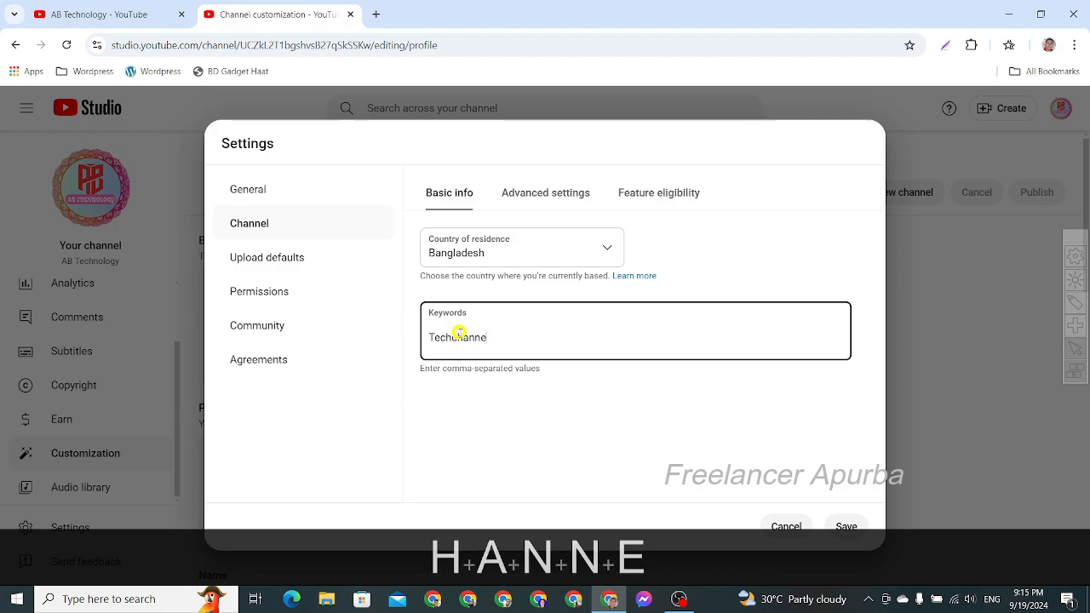
text(l)
key(Return)
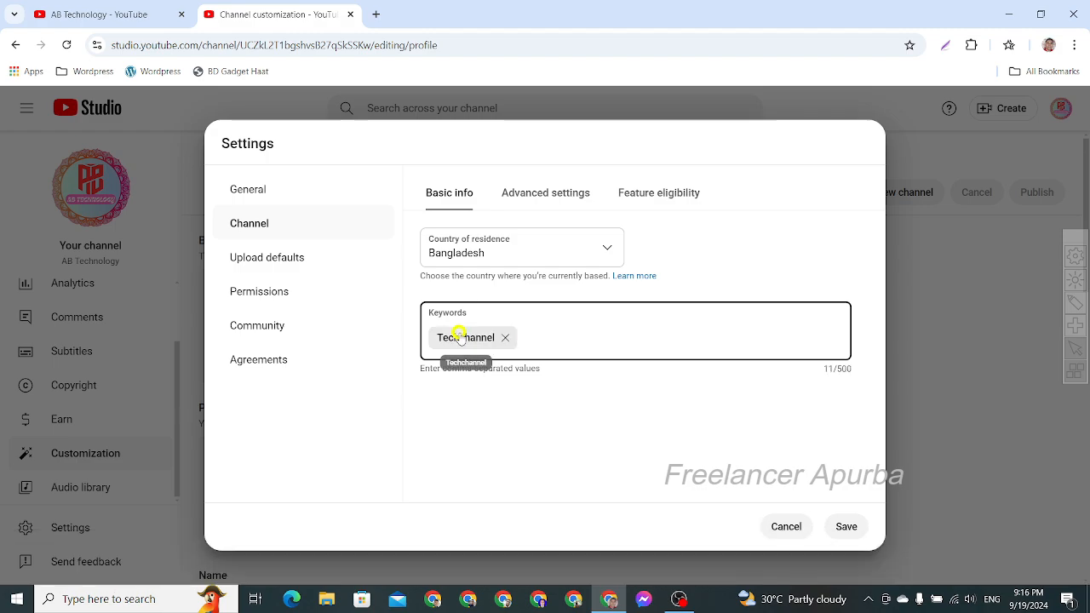
- Add AB Technology as a second channel keyword and save the settings
text(A)
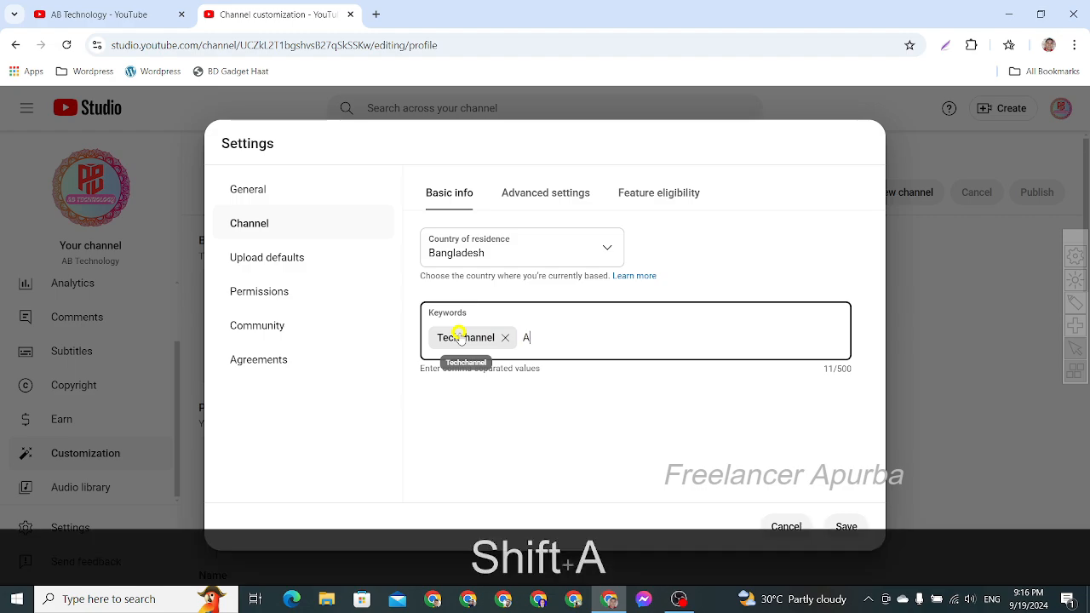
text(B)
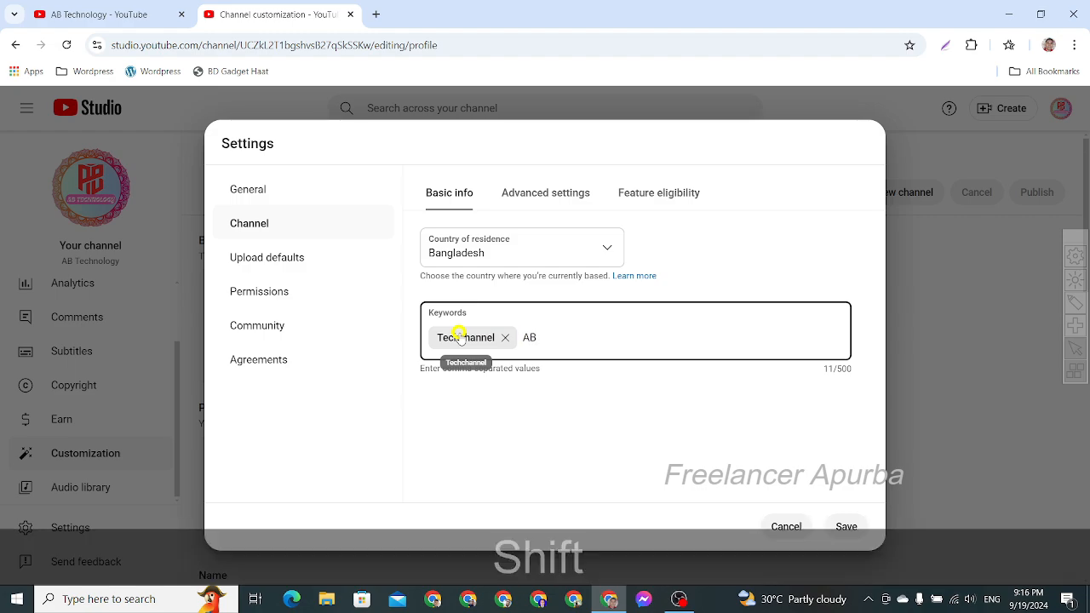
text( Tech)
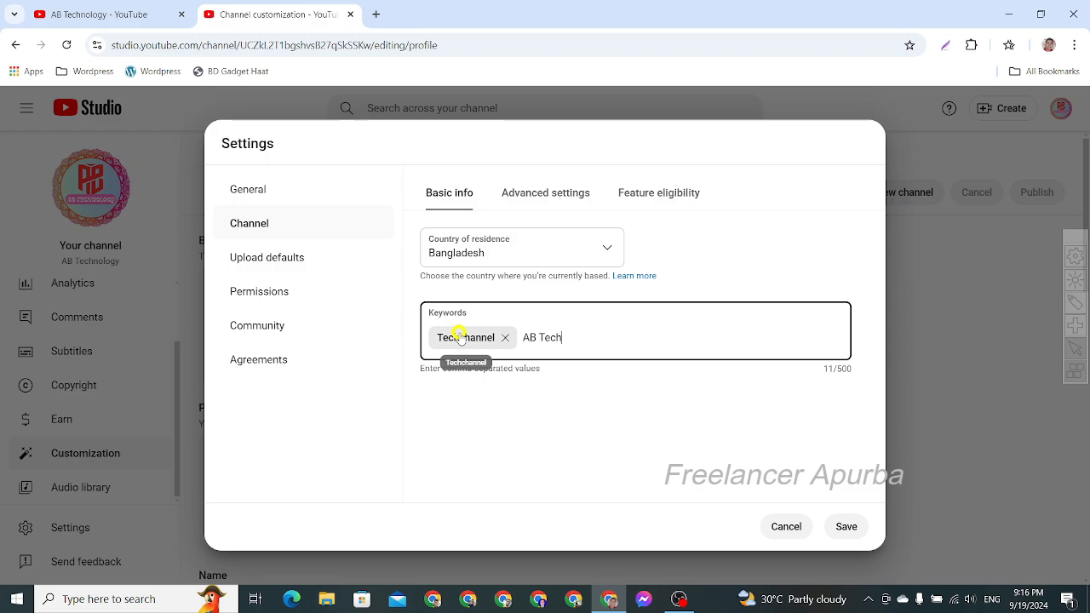
text(n)
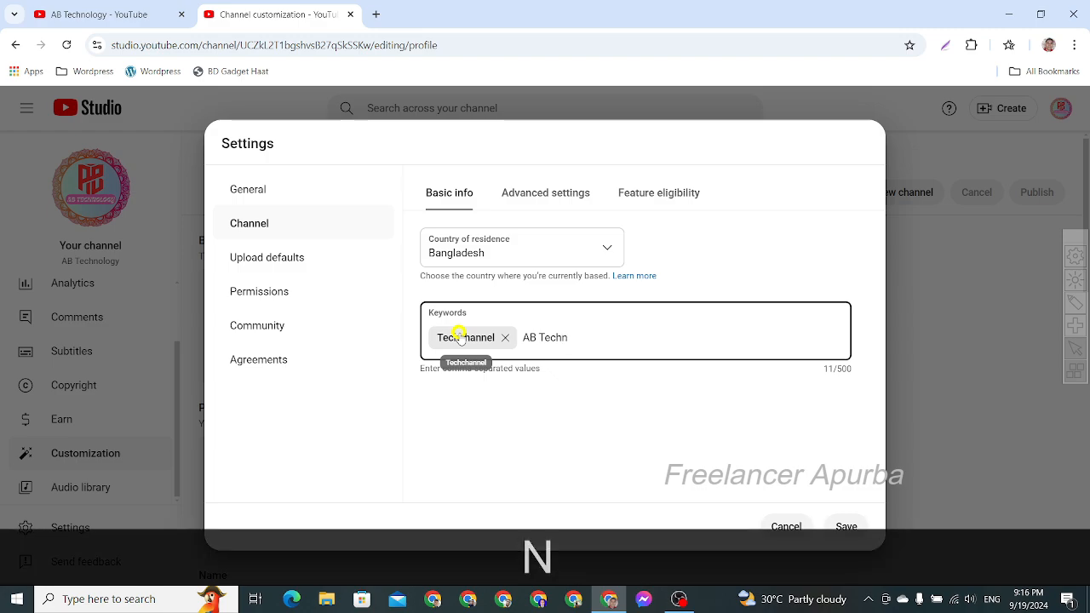
text(ology)
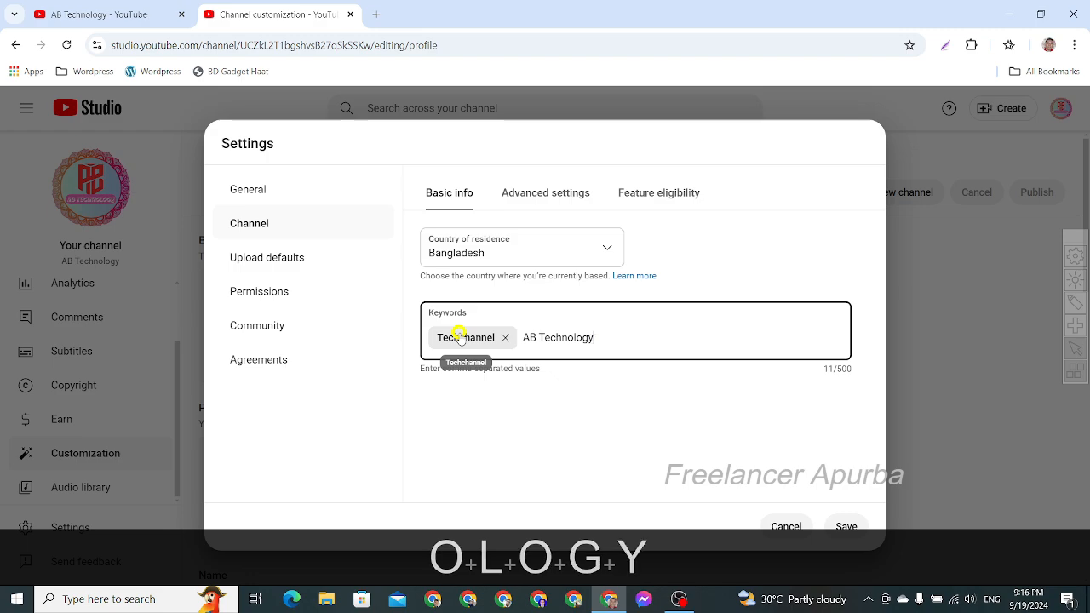
key(Return)
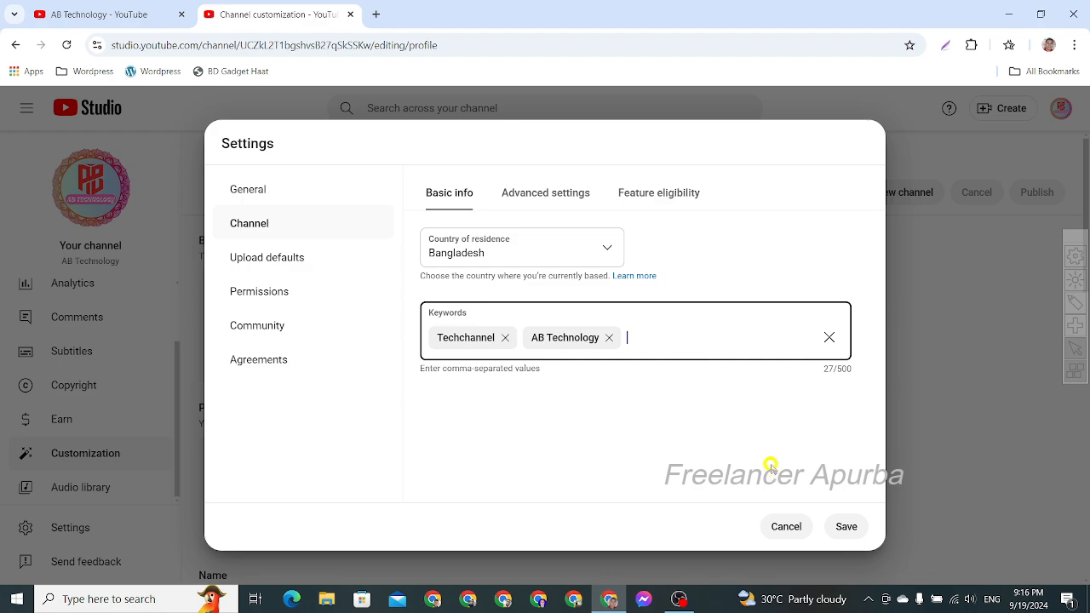
click(849, 527)
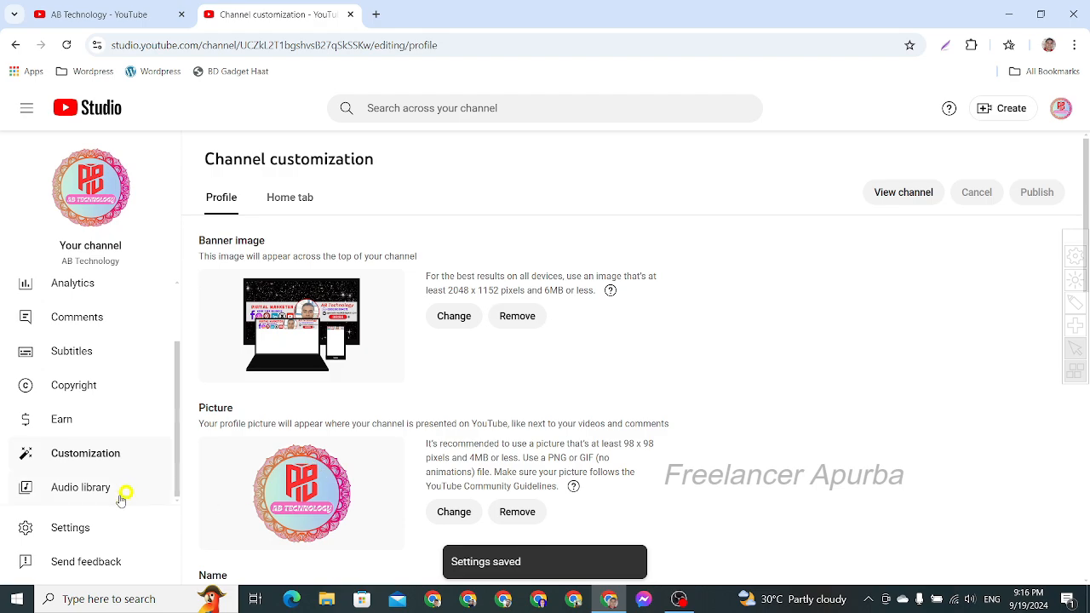
- Reopen the channel settings and review the advanced options, from audience and Google Ads linking to advertisements and clips
click(86, 529)
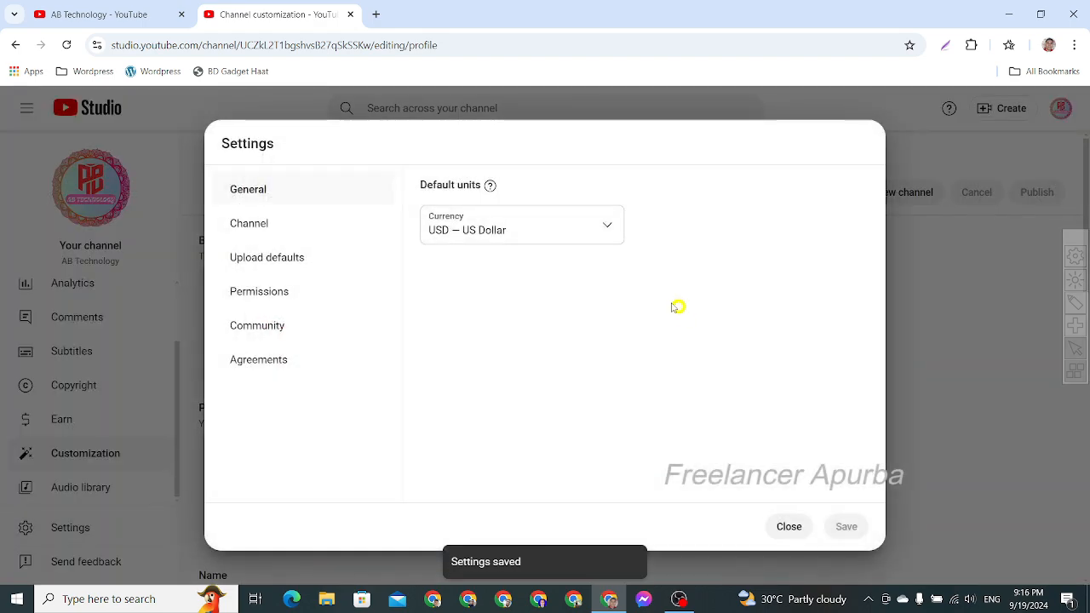
click(288, 225)
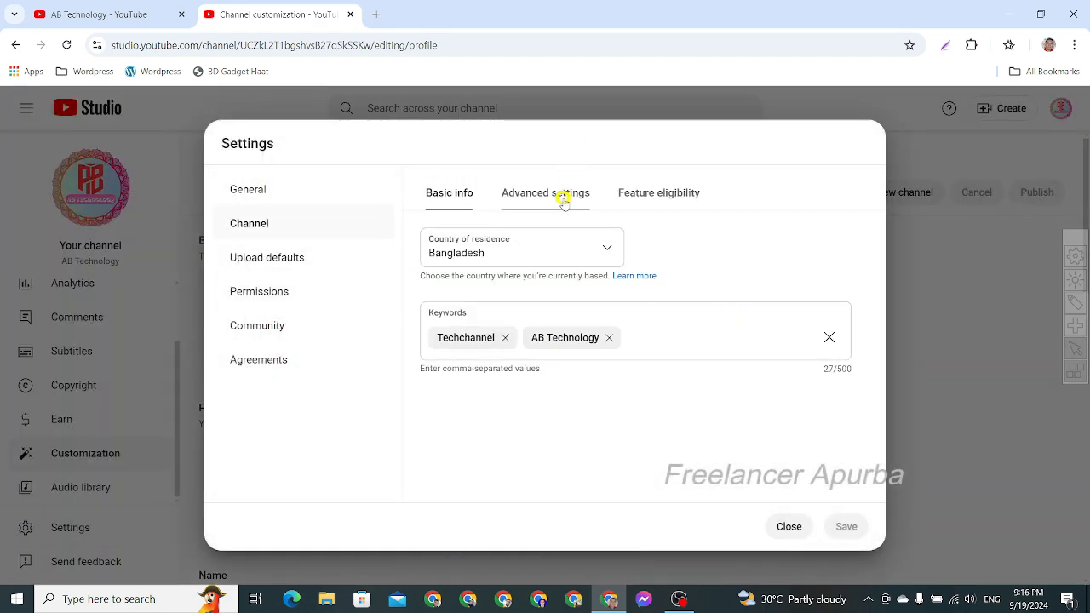
click(560, 193)
scroll(642, 393, down, 5)
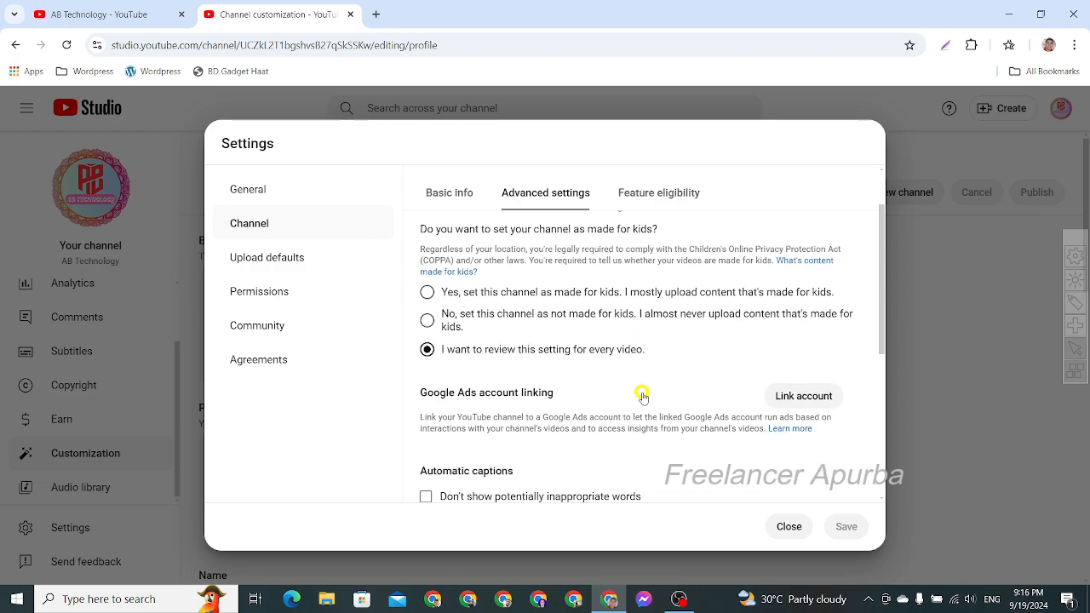
scroll(642, 391, down, 1)
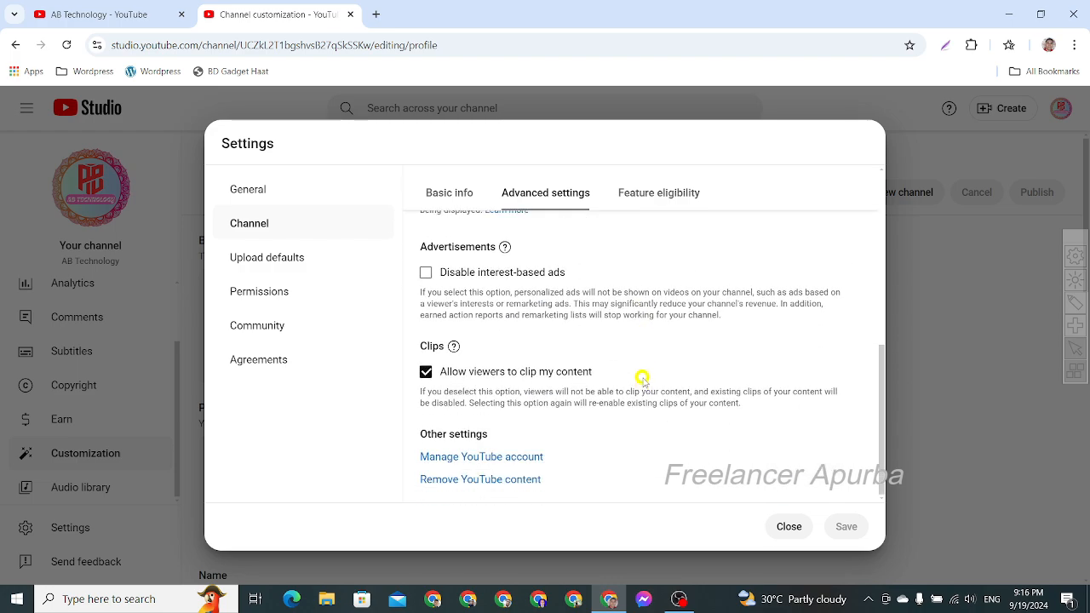
scroll(734, 383, up, 6)
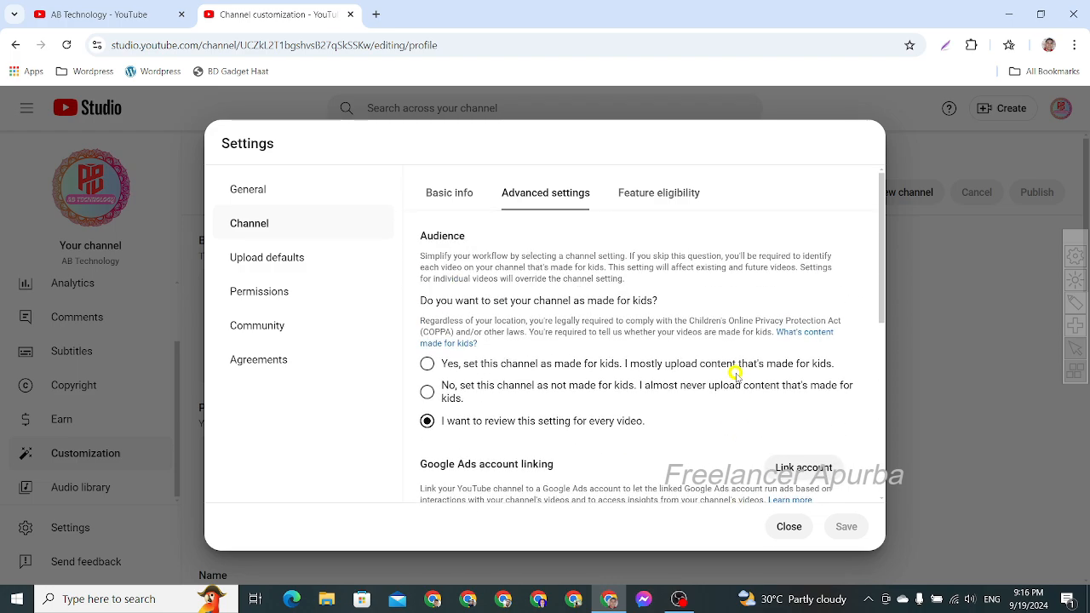